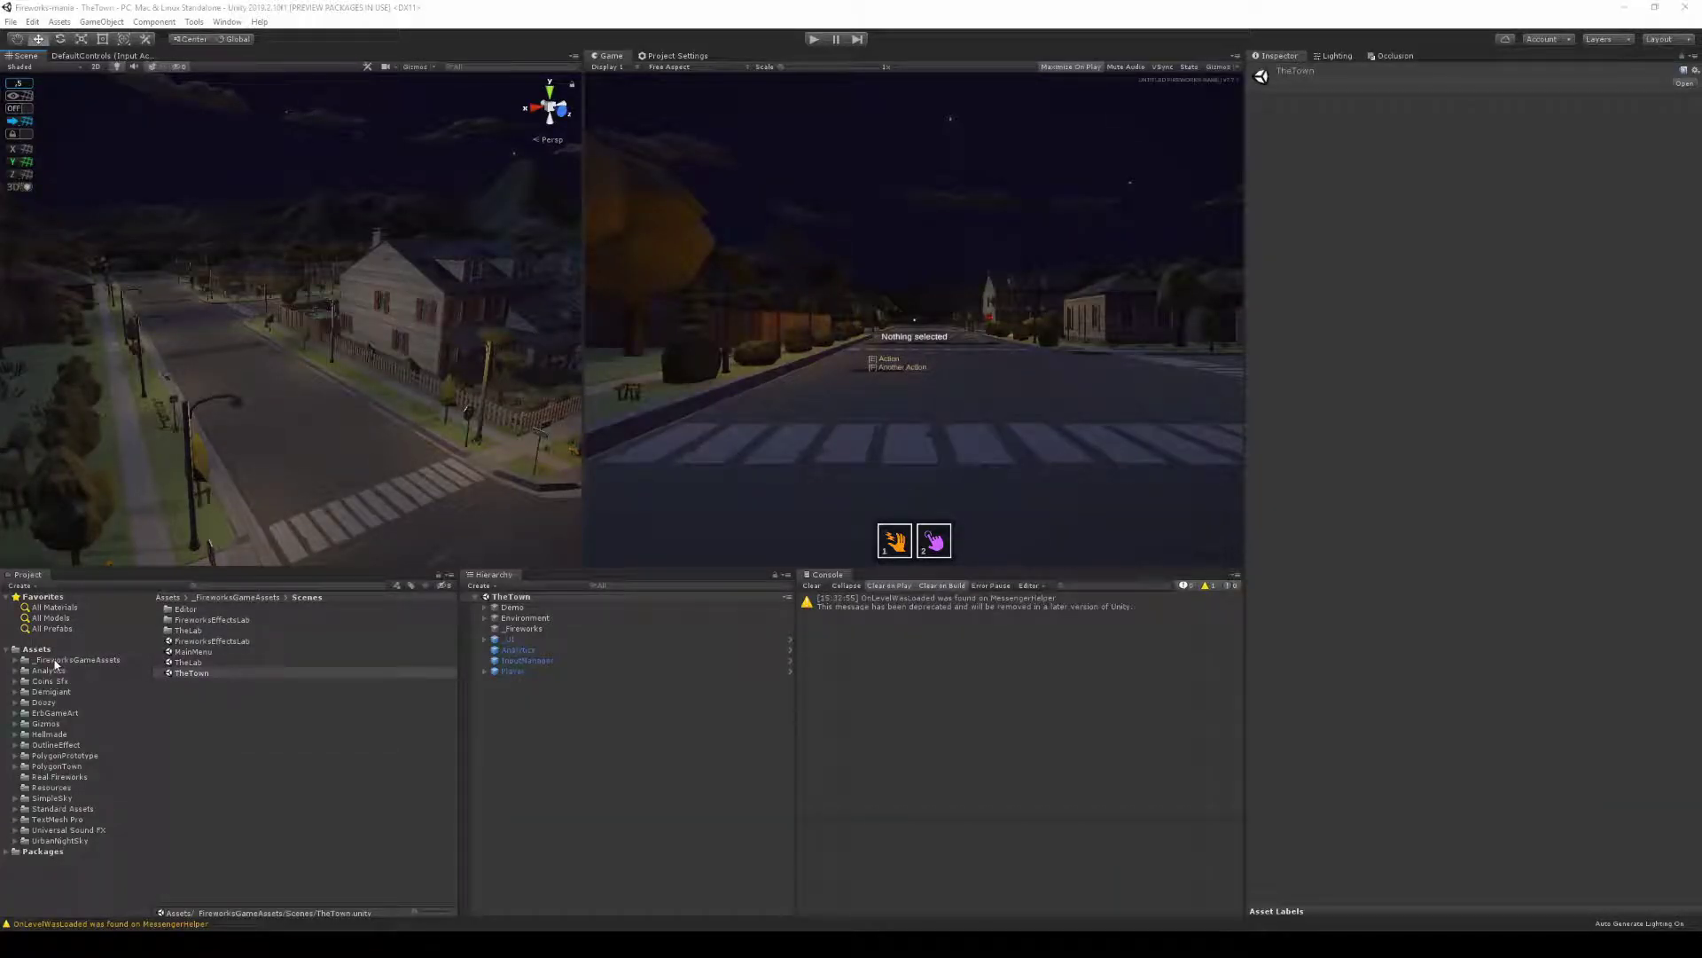
Widen the project's folder tree and view the contents of the _FireworksGameAssets and Analytics folders
drag(152, 645, 278, 645)
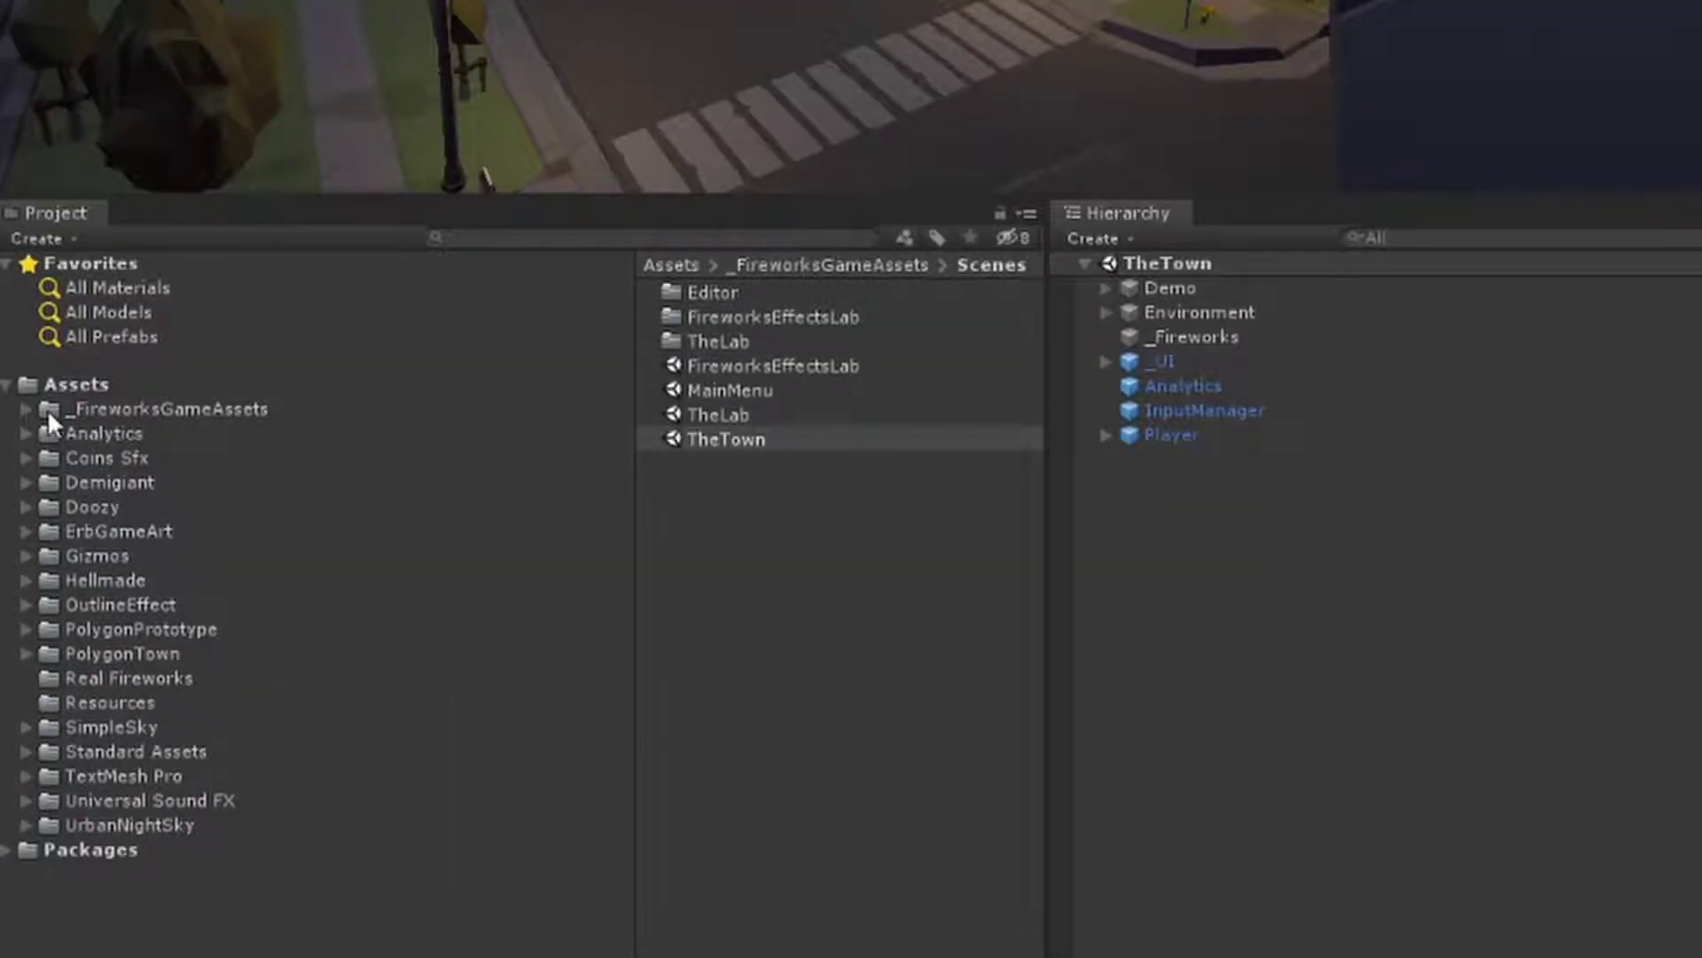
click(54, 410)
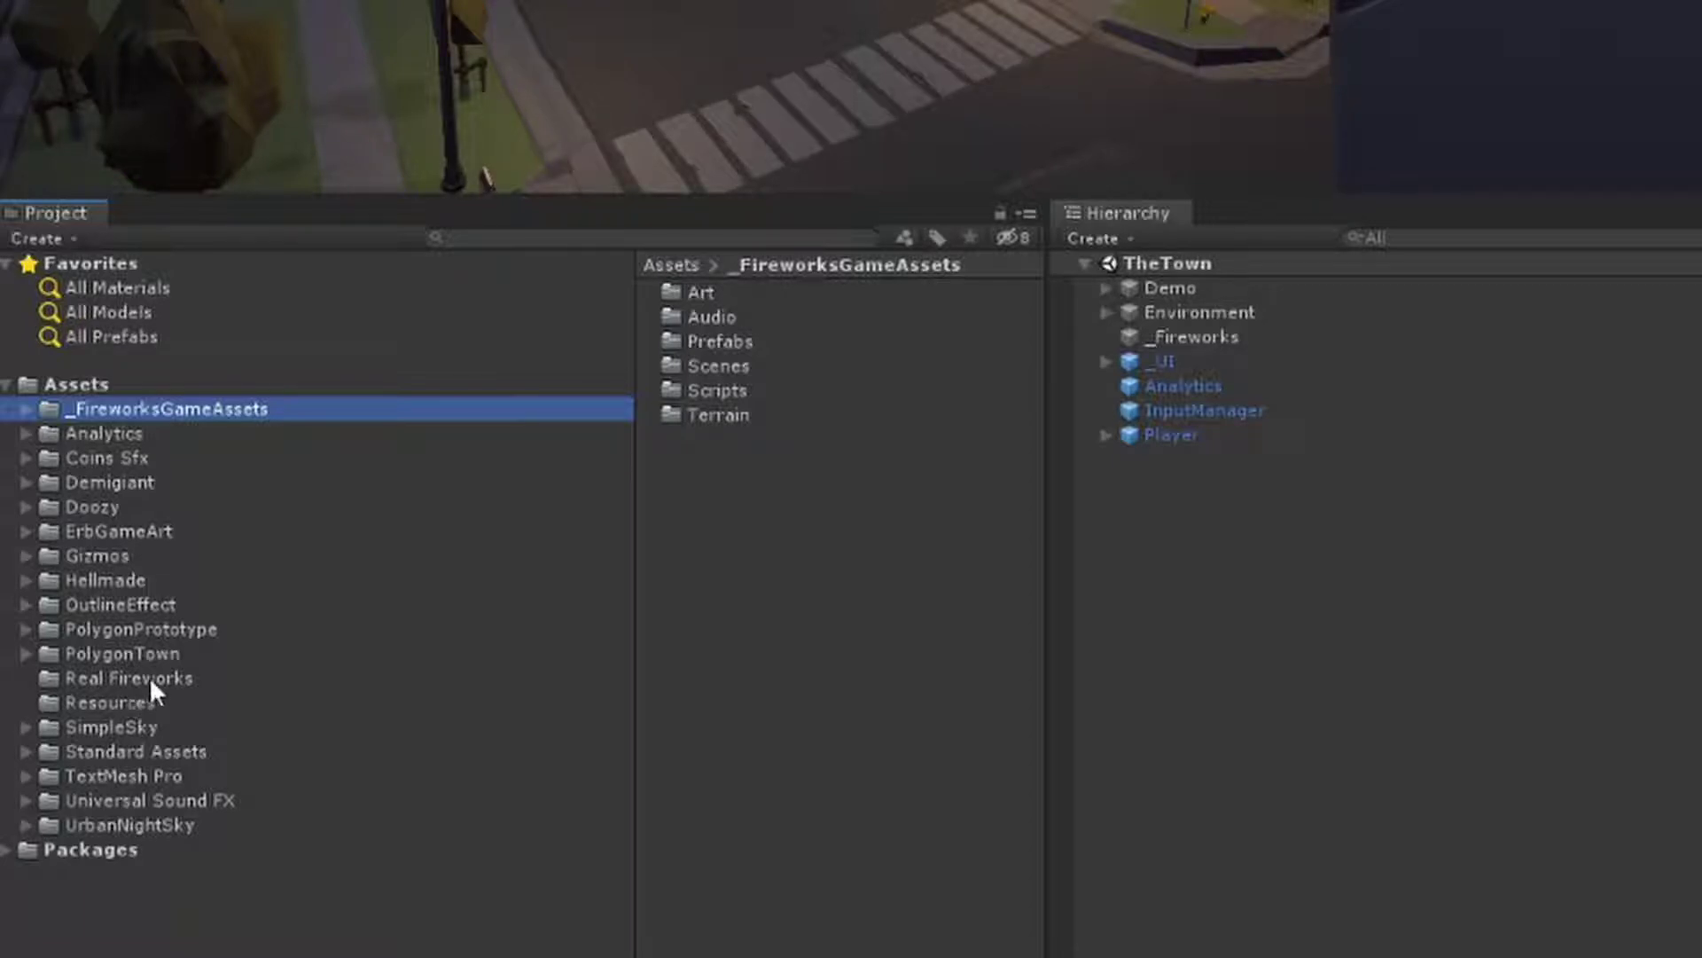
click(108, 438)
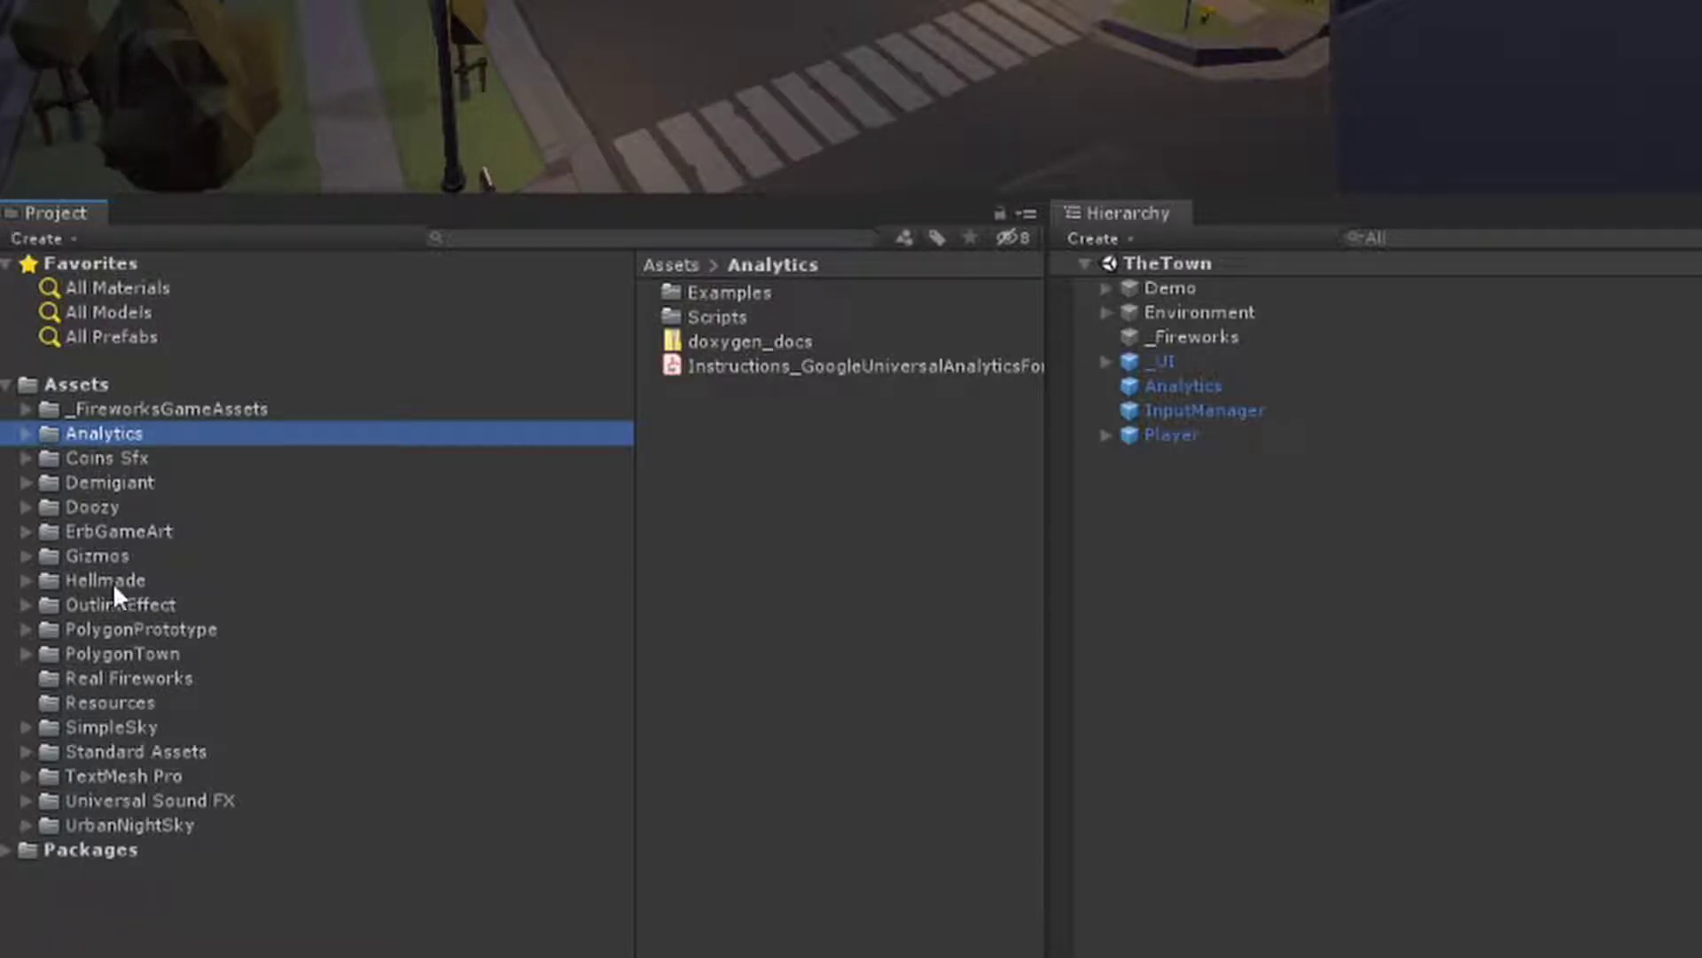
Examine the subfolders of Gizmos, Demigiant and Coins Sfx, the ErbGameArt contents, and the expanded Packages list
click(26, 555)
click(34, 530)
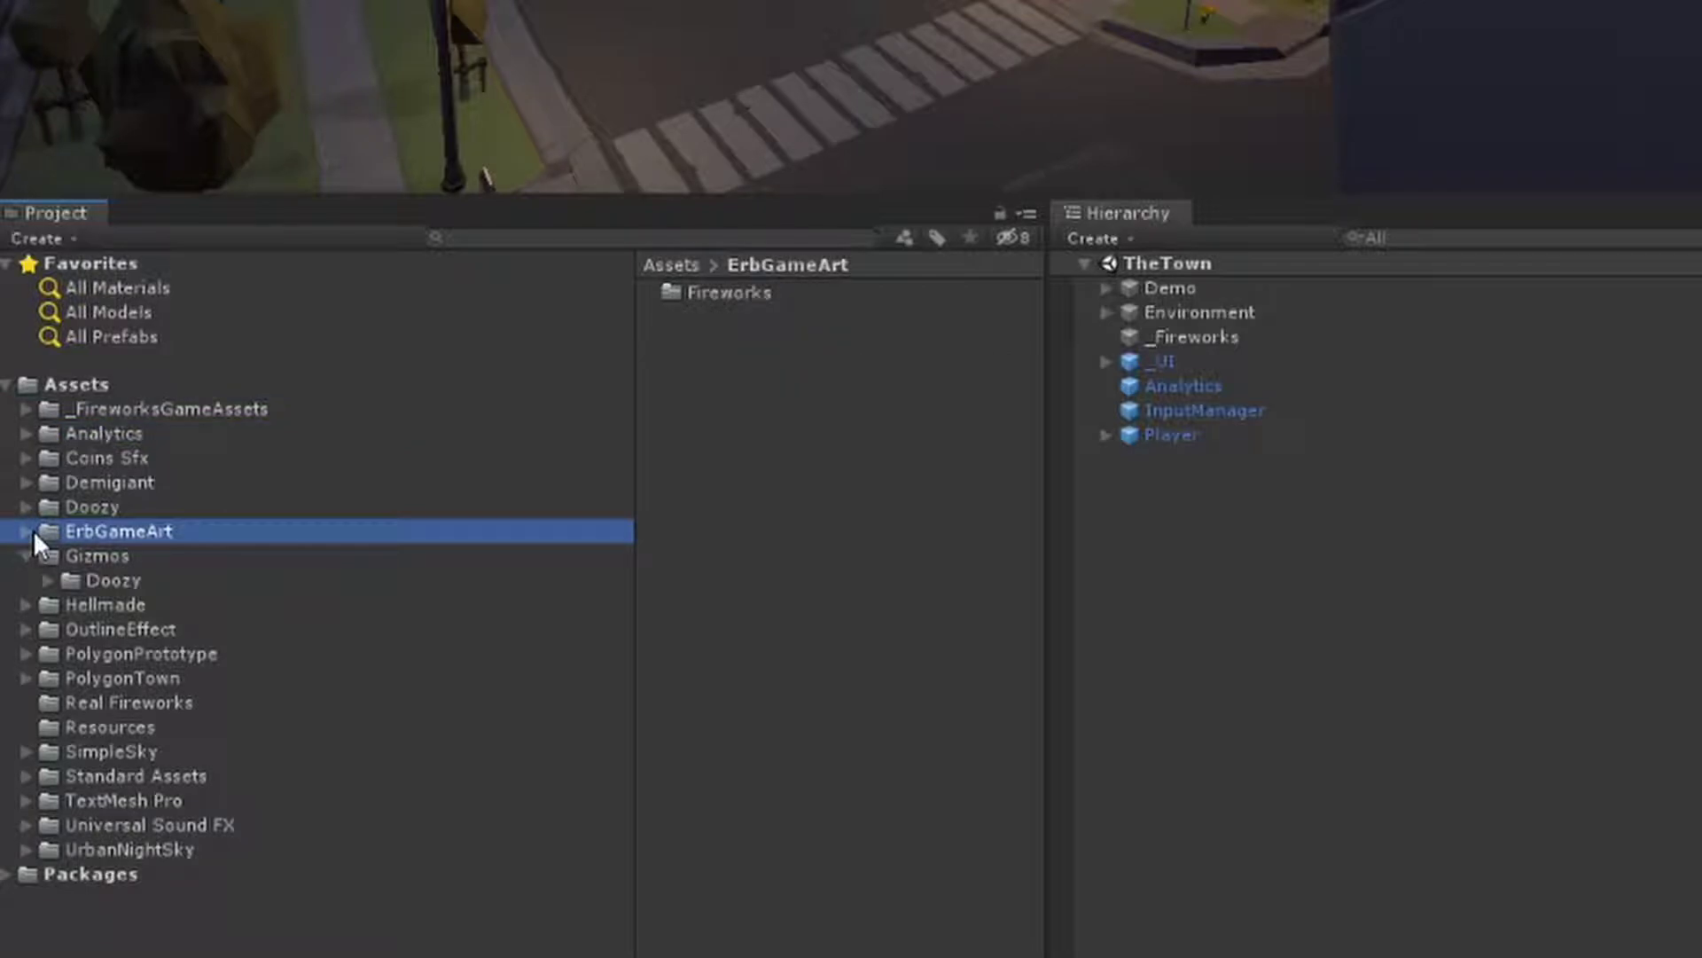
click(24, 482)
click(26, 457)
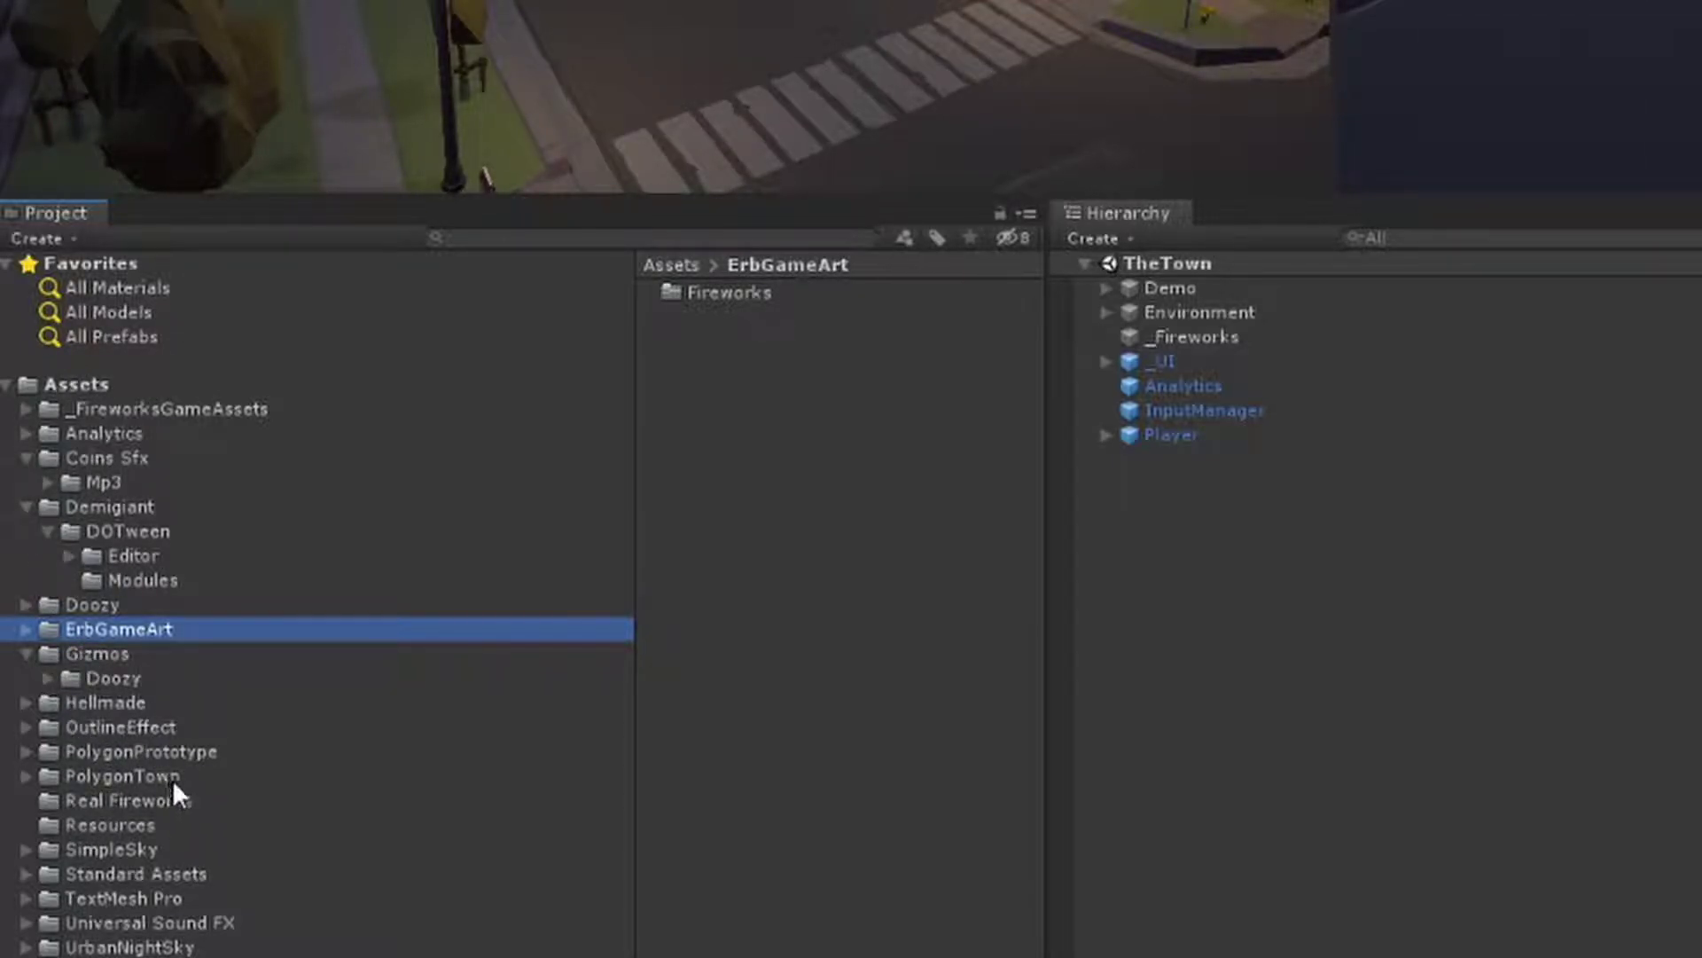
click(25, 655)
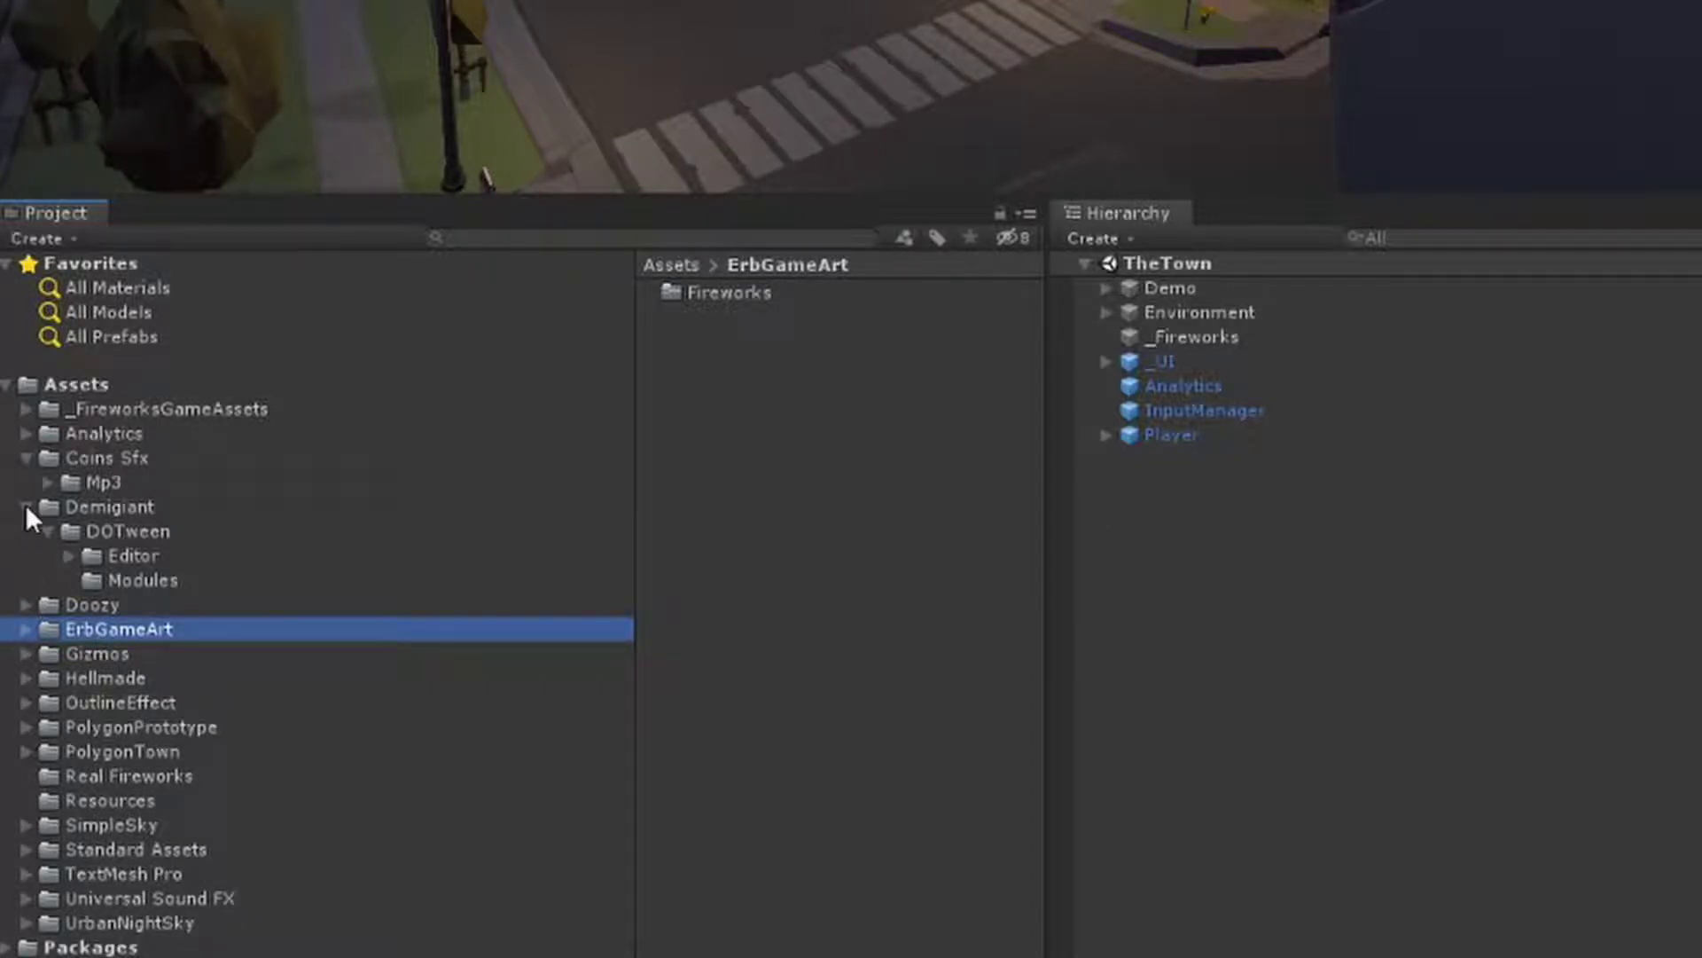
click(25, 505)
click(25, 457)
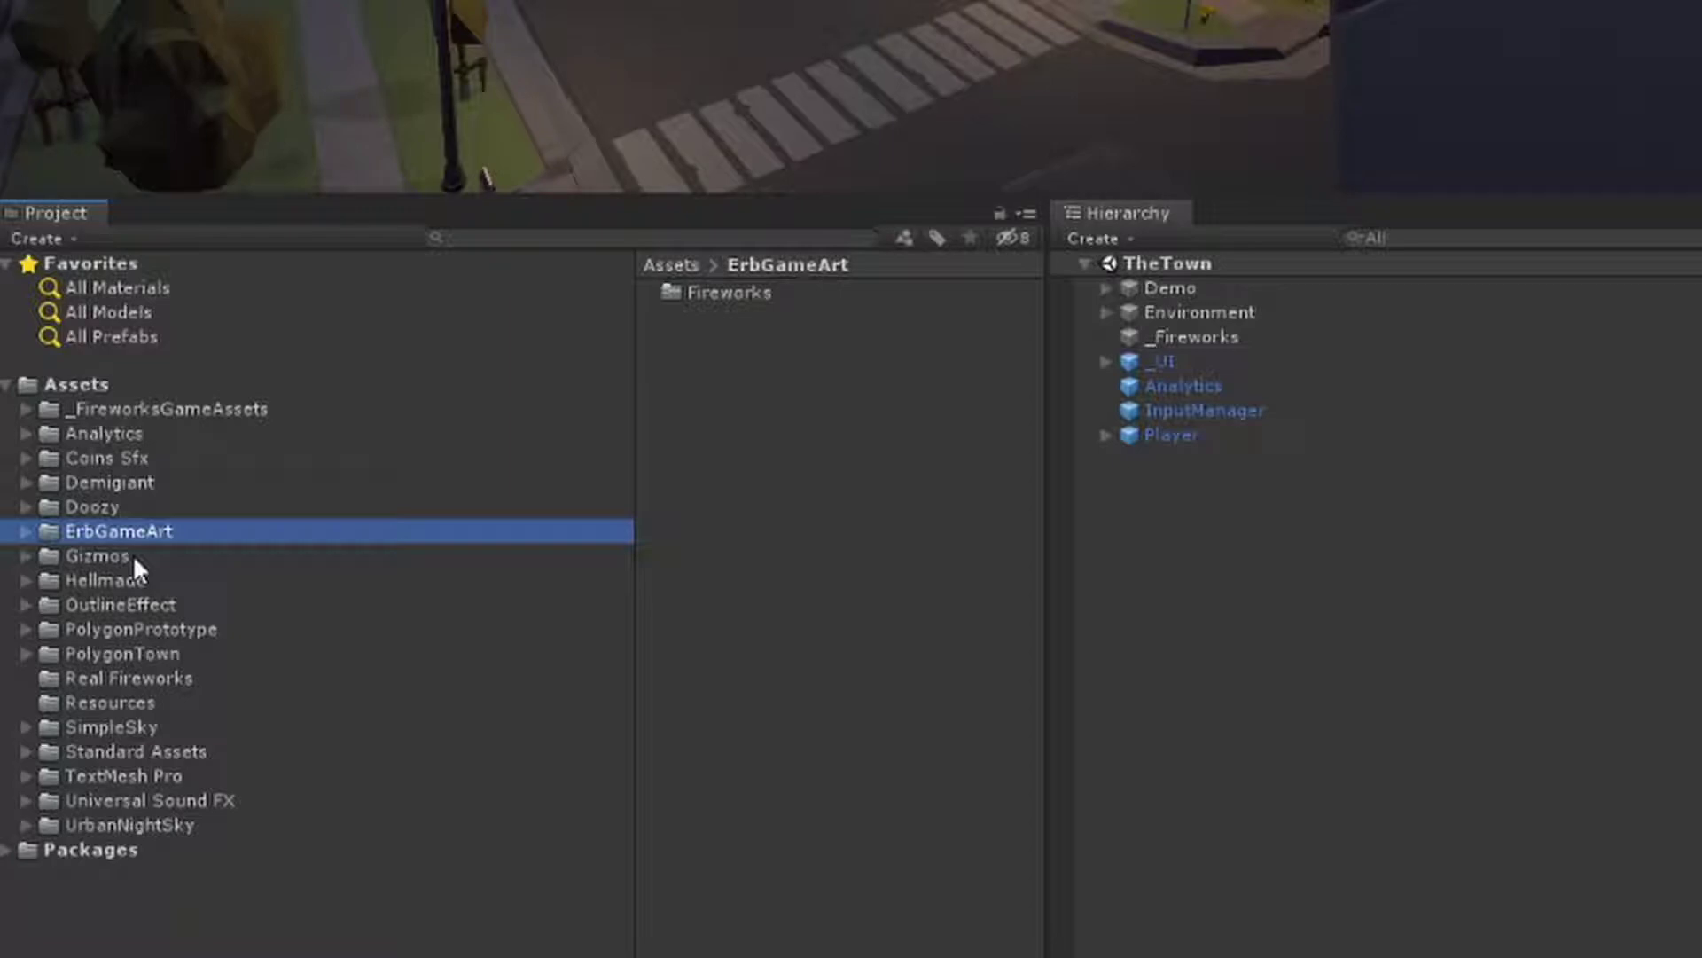
click(7, 849)
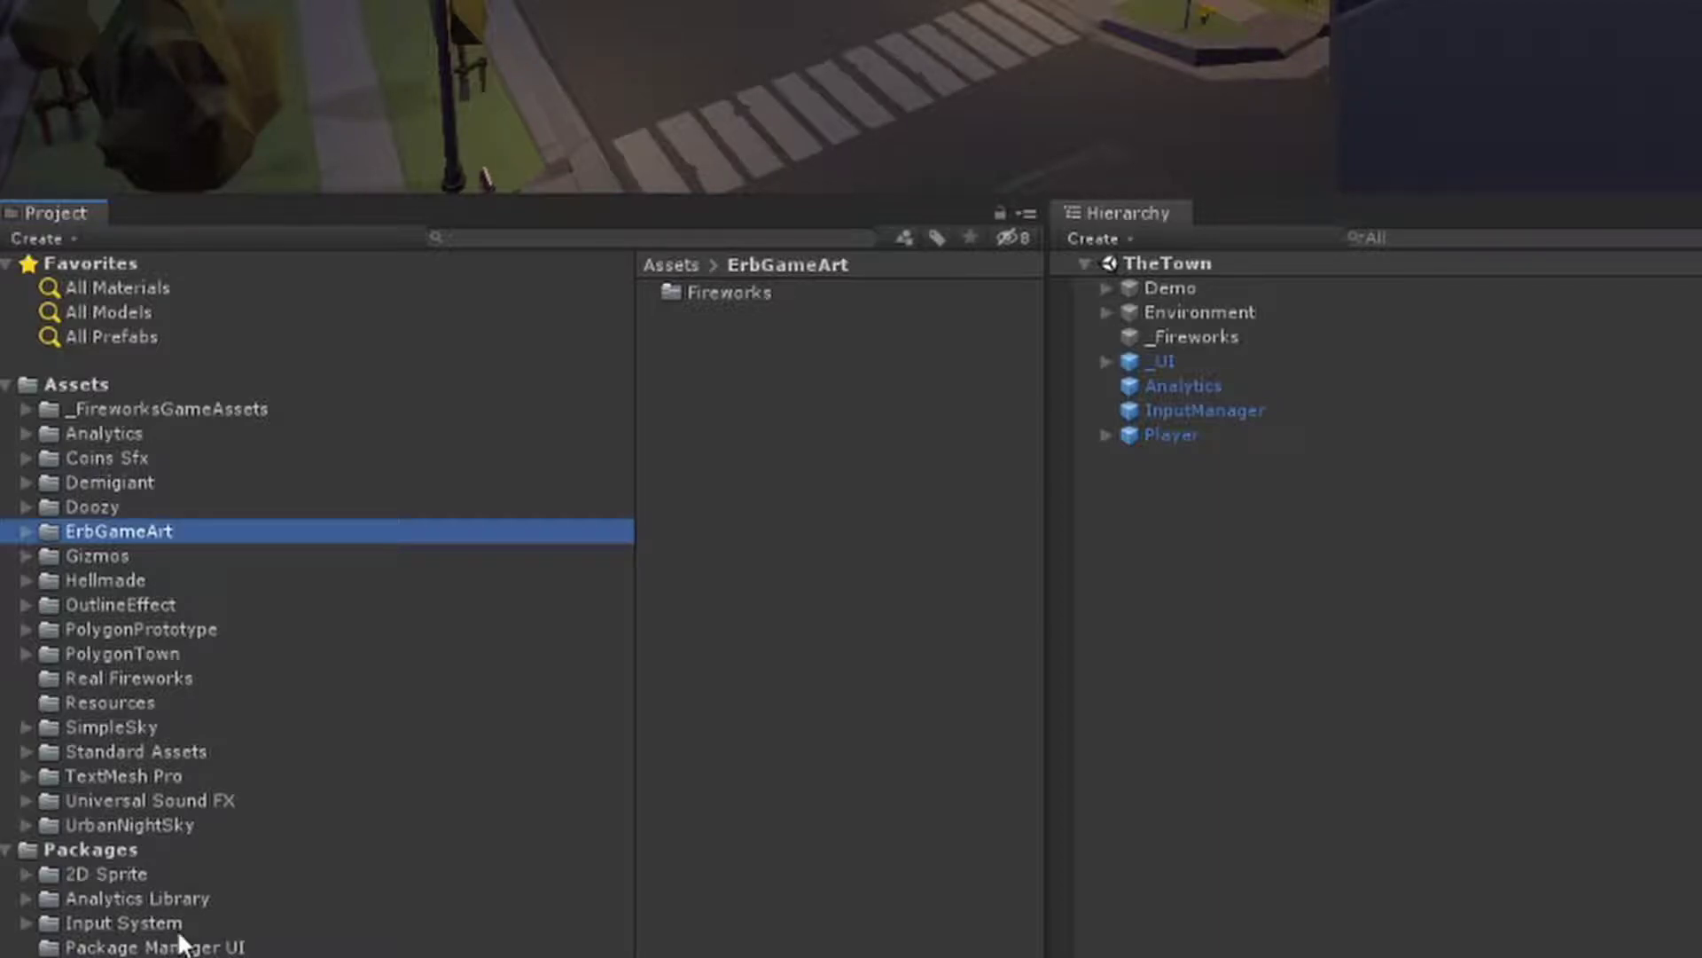
Examine the _FireworksGameAssets folder structure by expanding its Art, Audio, Prefabs, Scenes, Scripts and Terrain subfolders
click(70, 410)
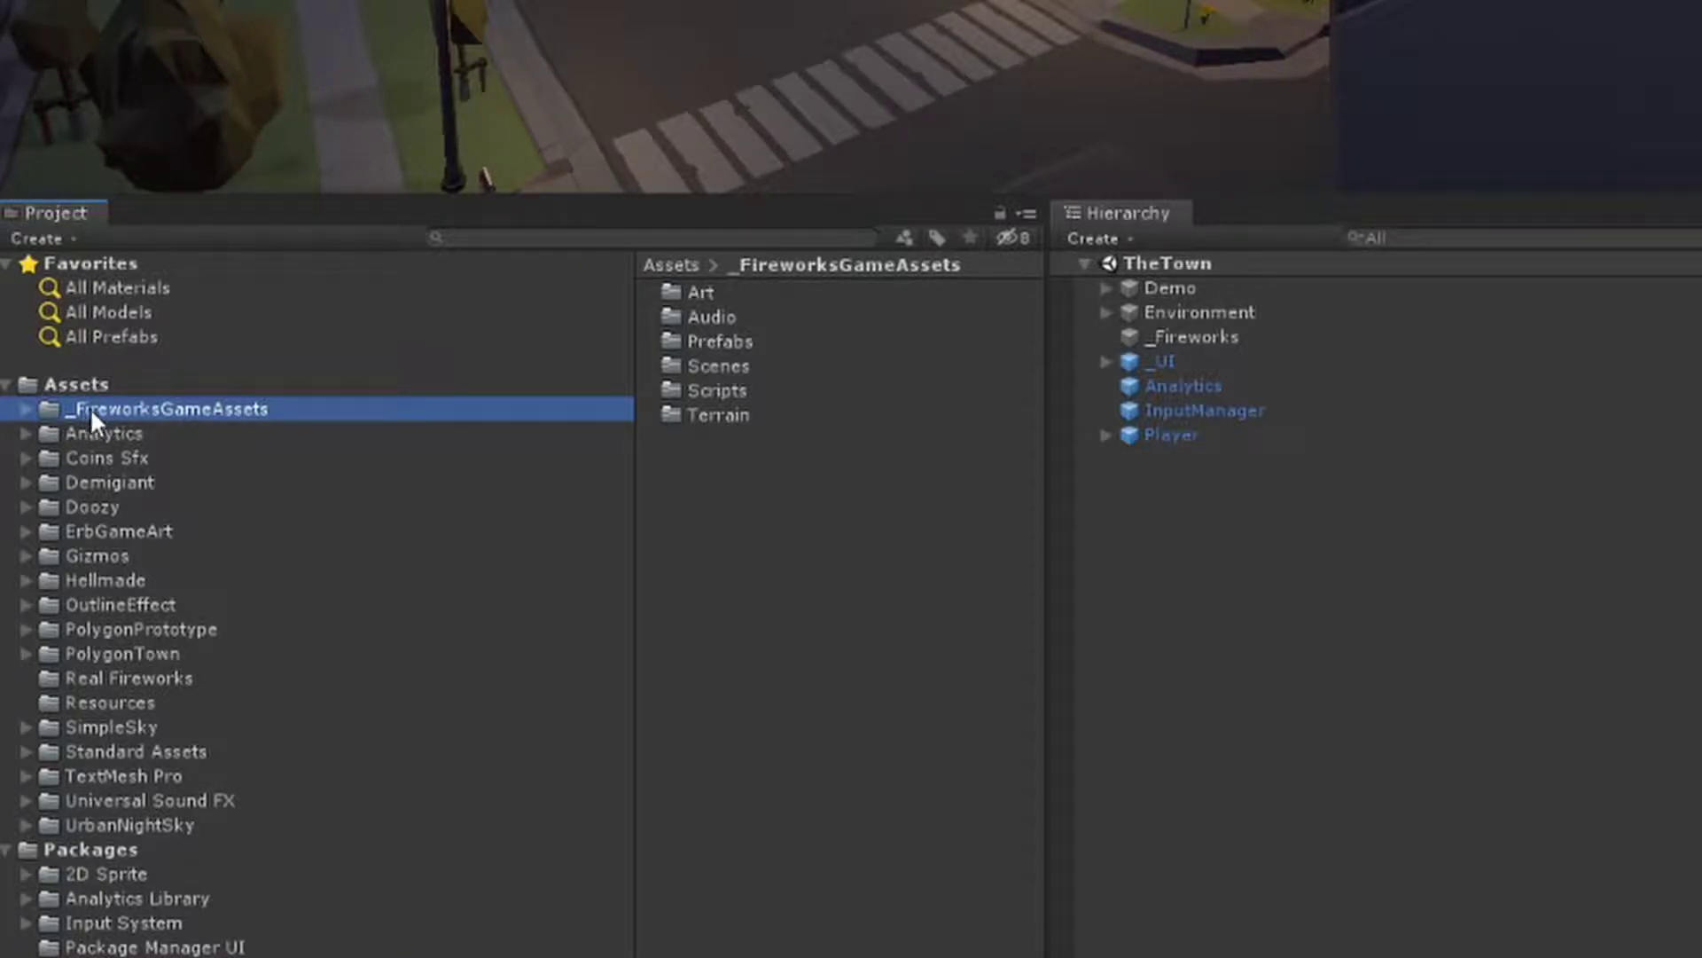
click(27, 408)
click(48, 482)
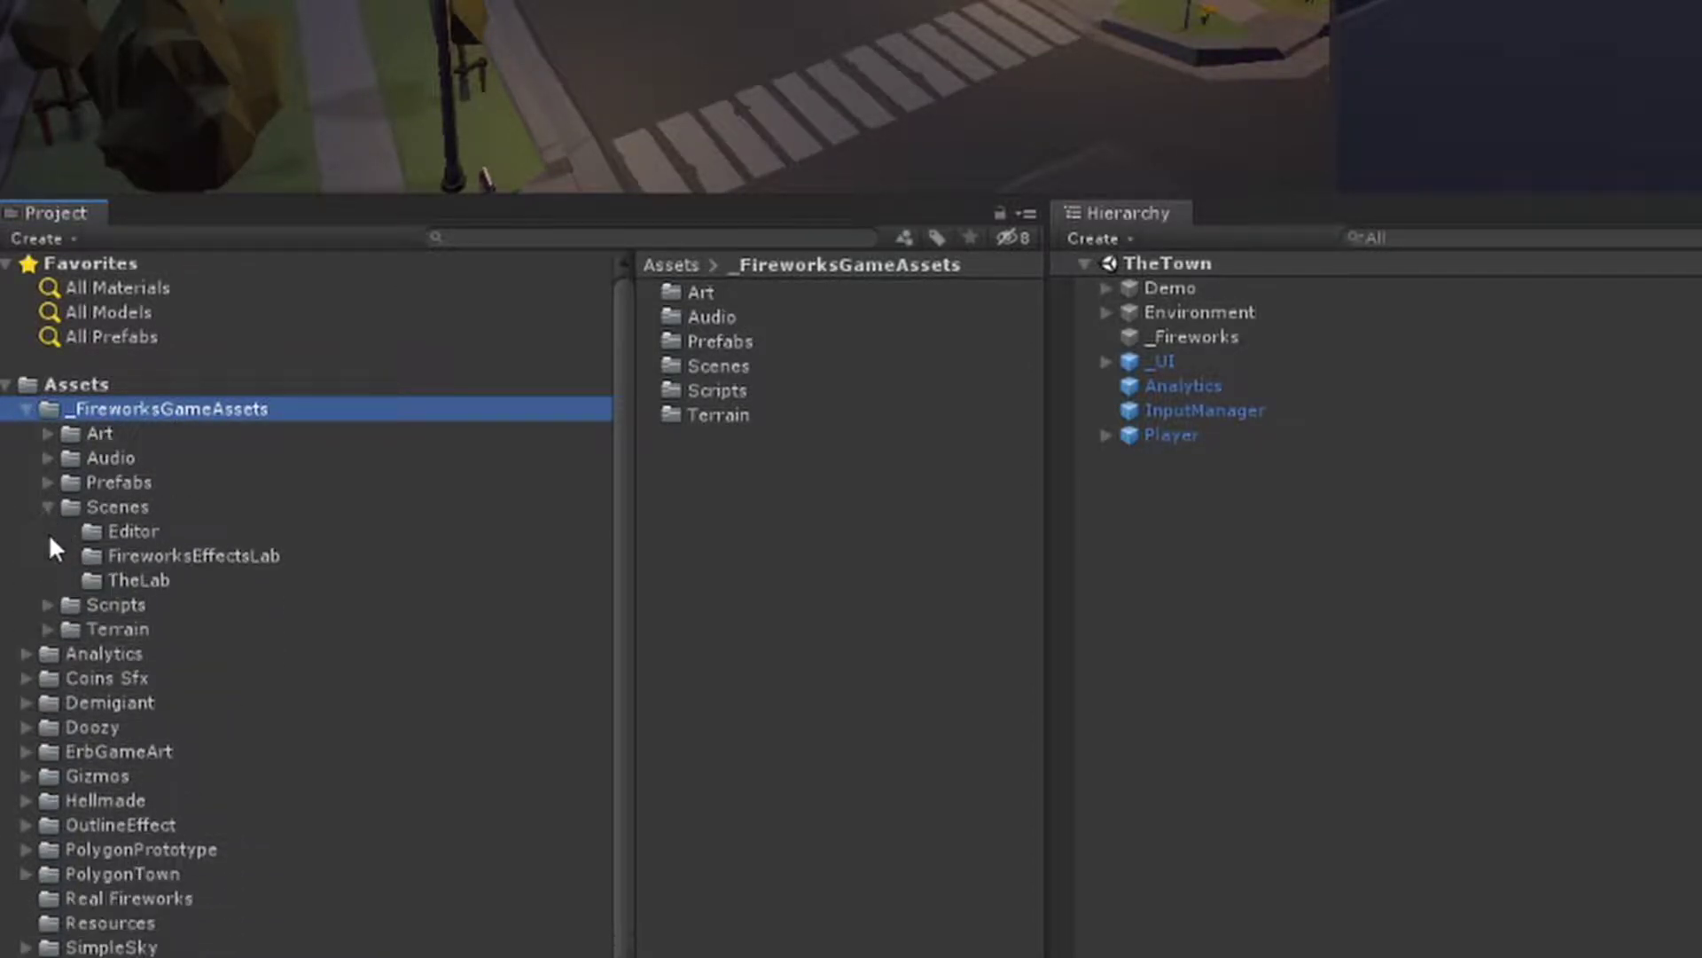
click(48, 506)
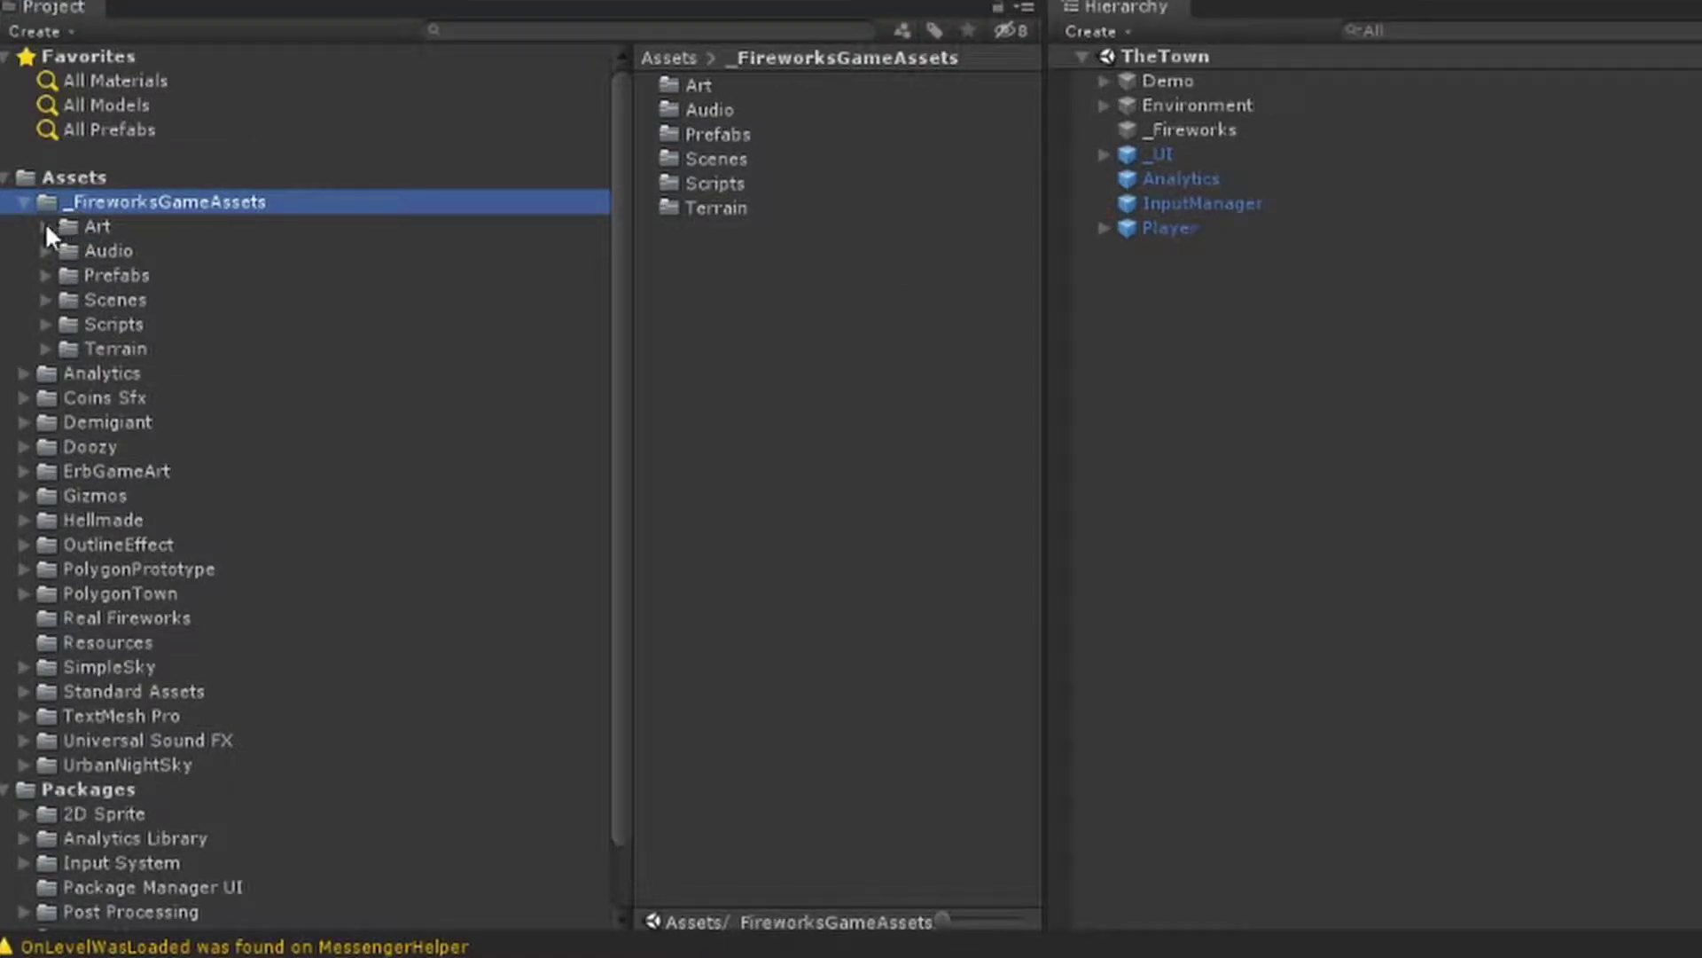
click(45, 227)
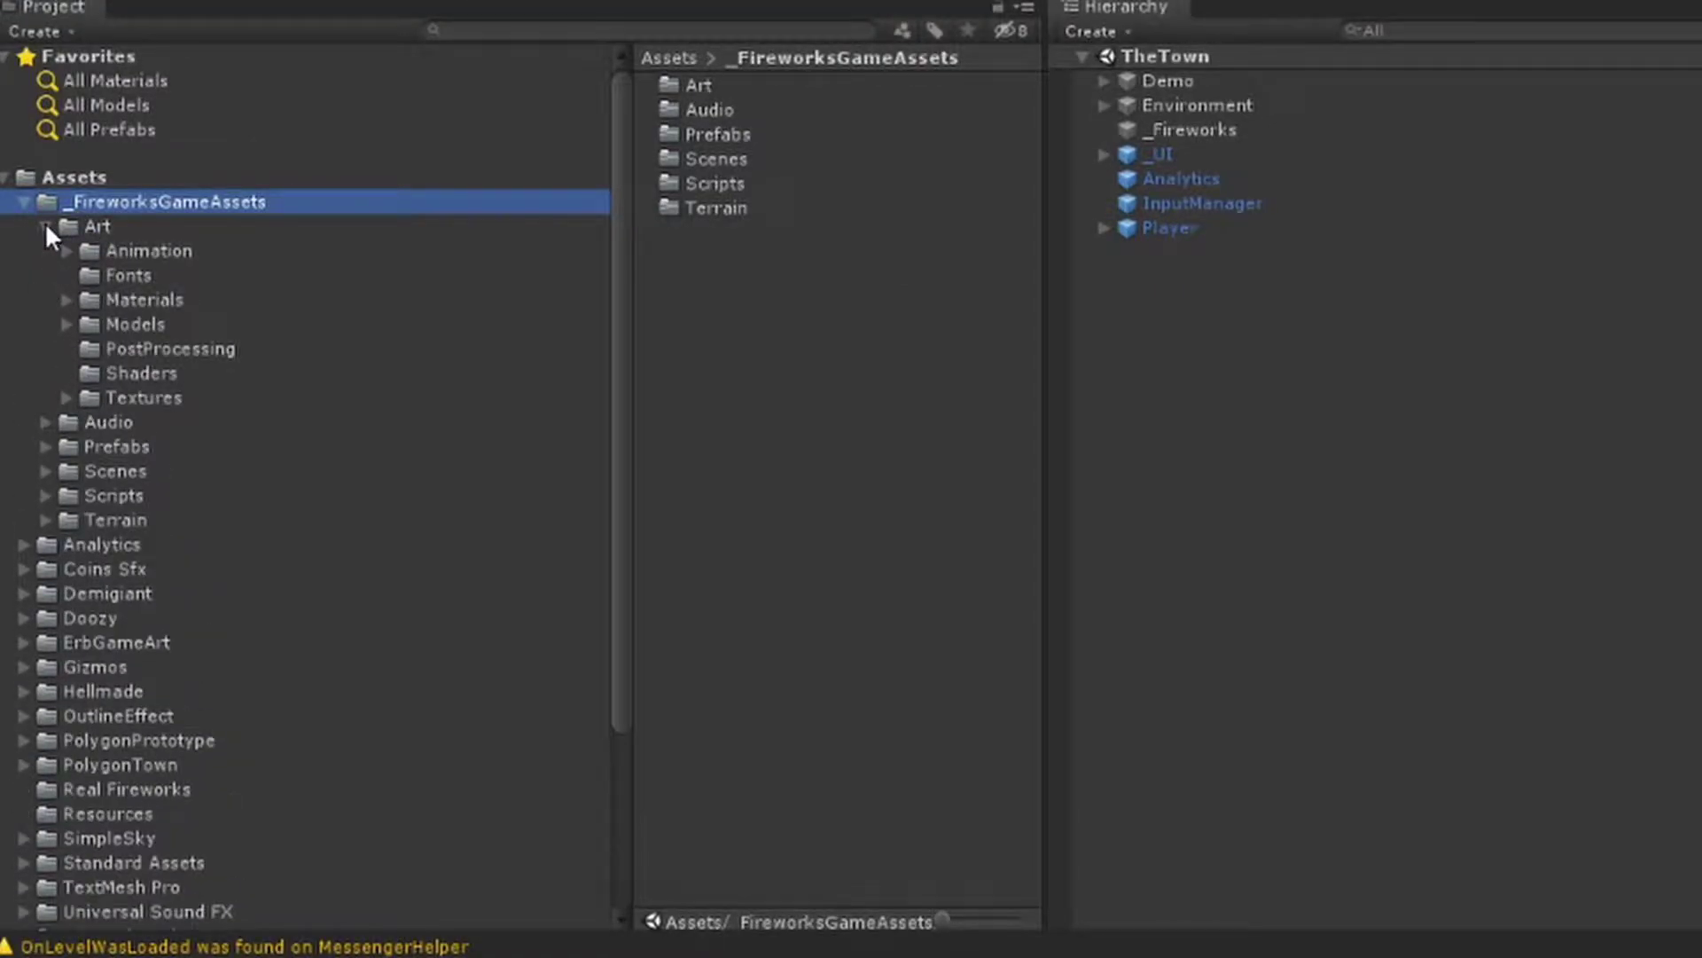
click(45, 423)
click(44, 520)
click(45, 642)
scroll(53, 640, down, 2)
click(45, 646)
scroll(62, 630, down, 2)
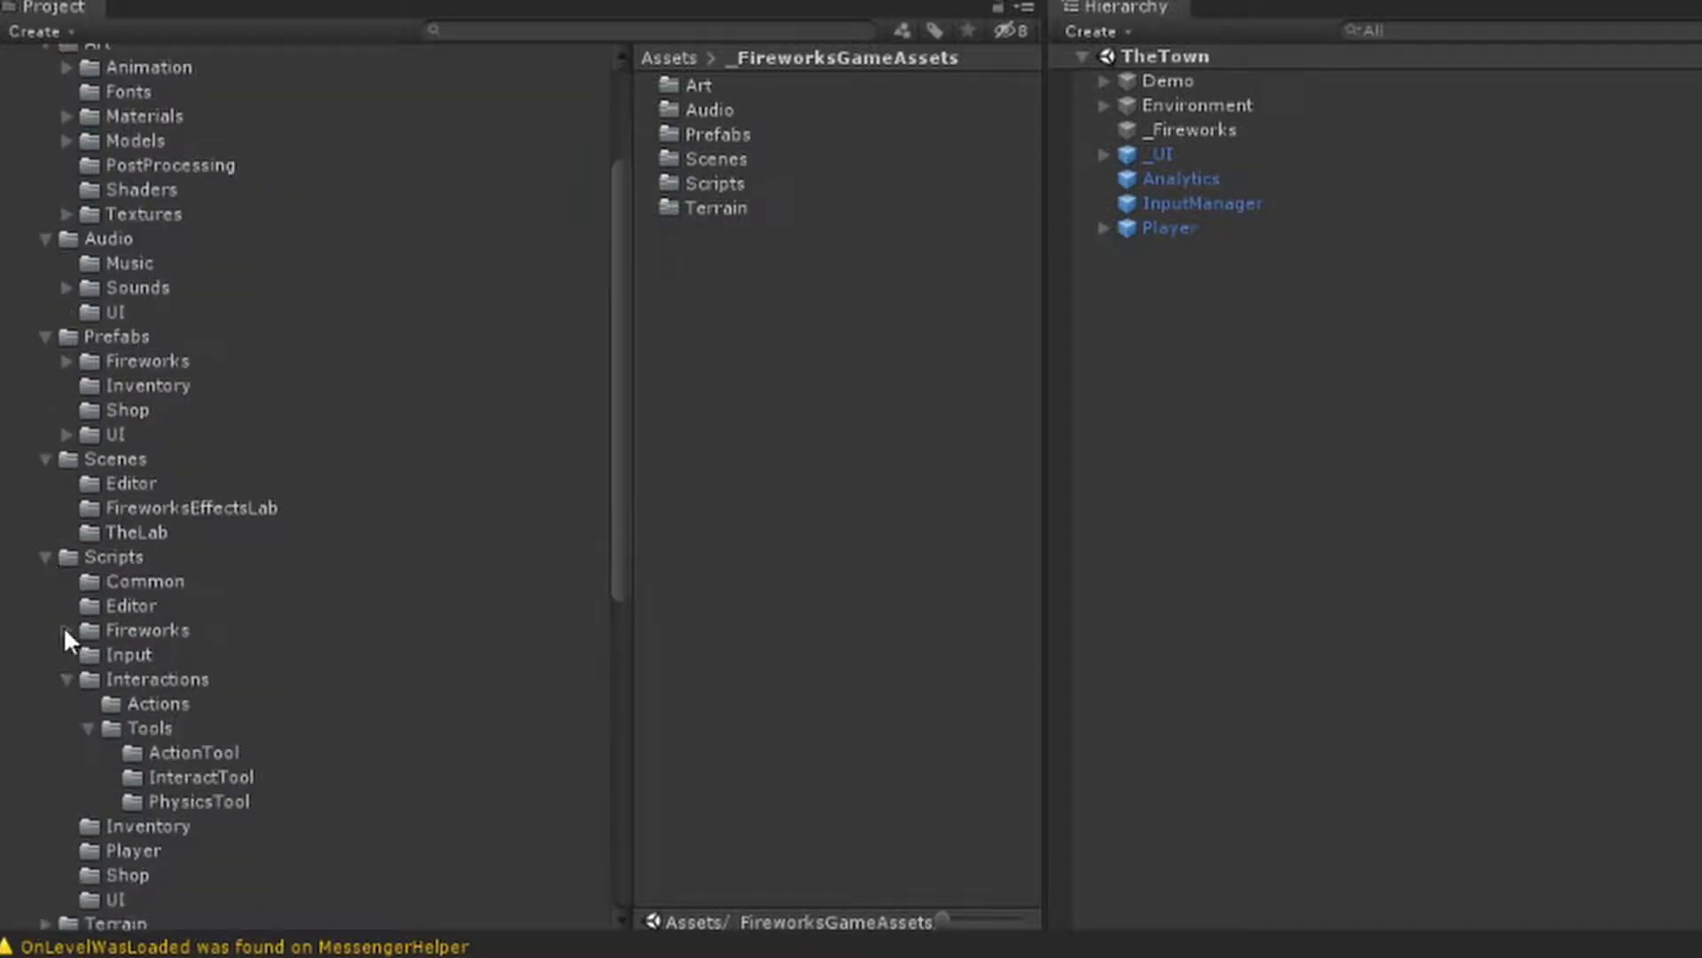
click(66, 679)
click(45, 801)
scroll(135, 650, down, 1)
scroll(145, 603, up, 3)
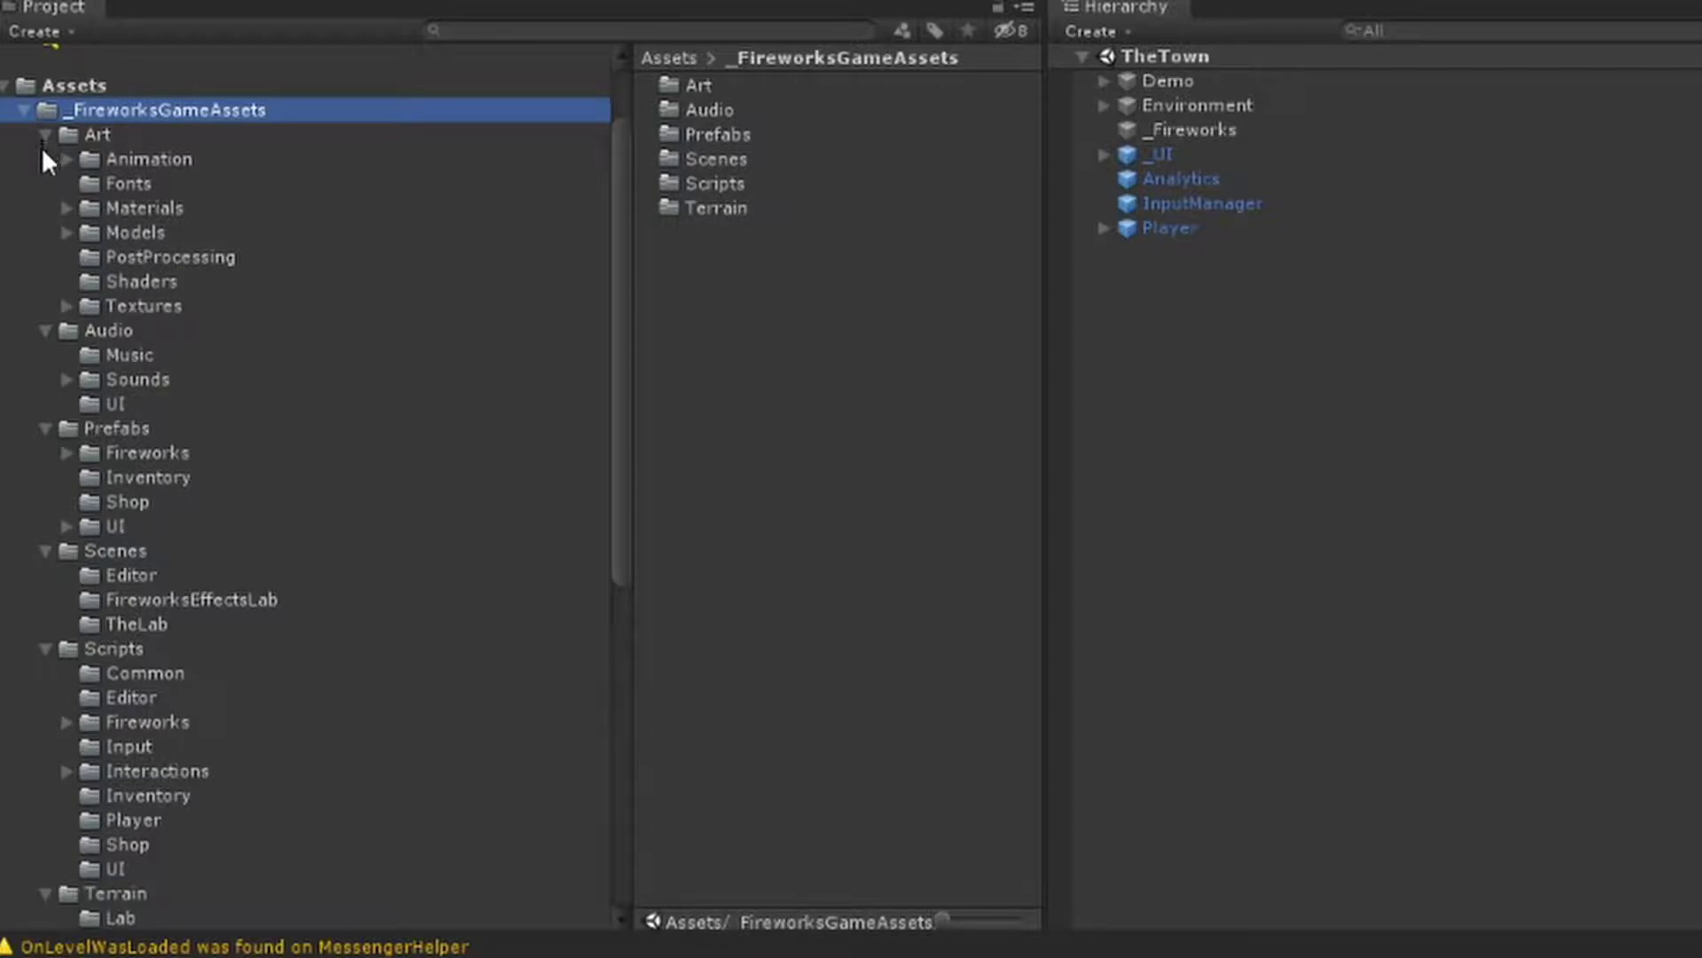
Collapse the Audio, Prefabs, Scenes, Scripts, Terrain and Art subfolders of _FireworksGameAssets
click(45, 330)
click(45, 355)
click(44, 380)
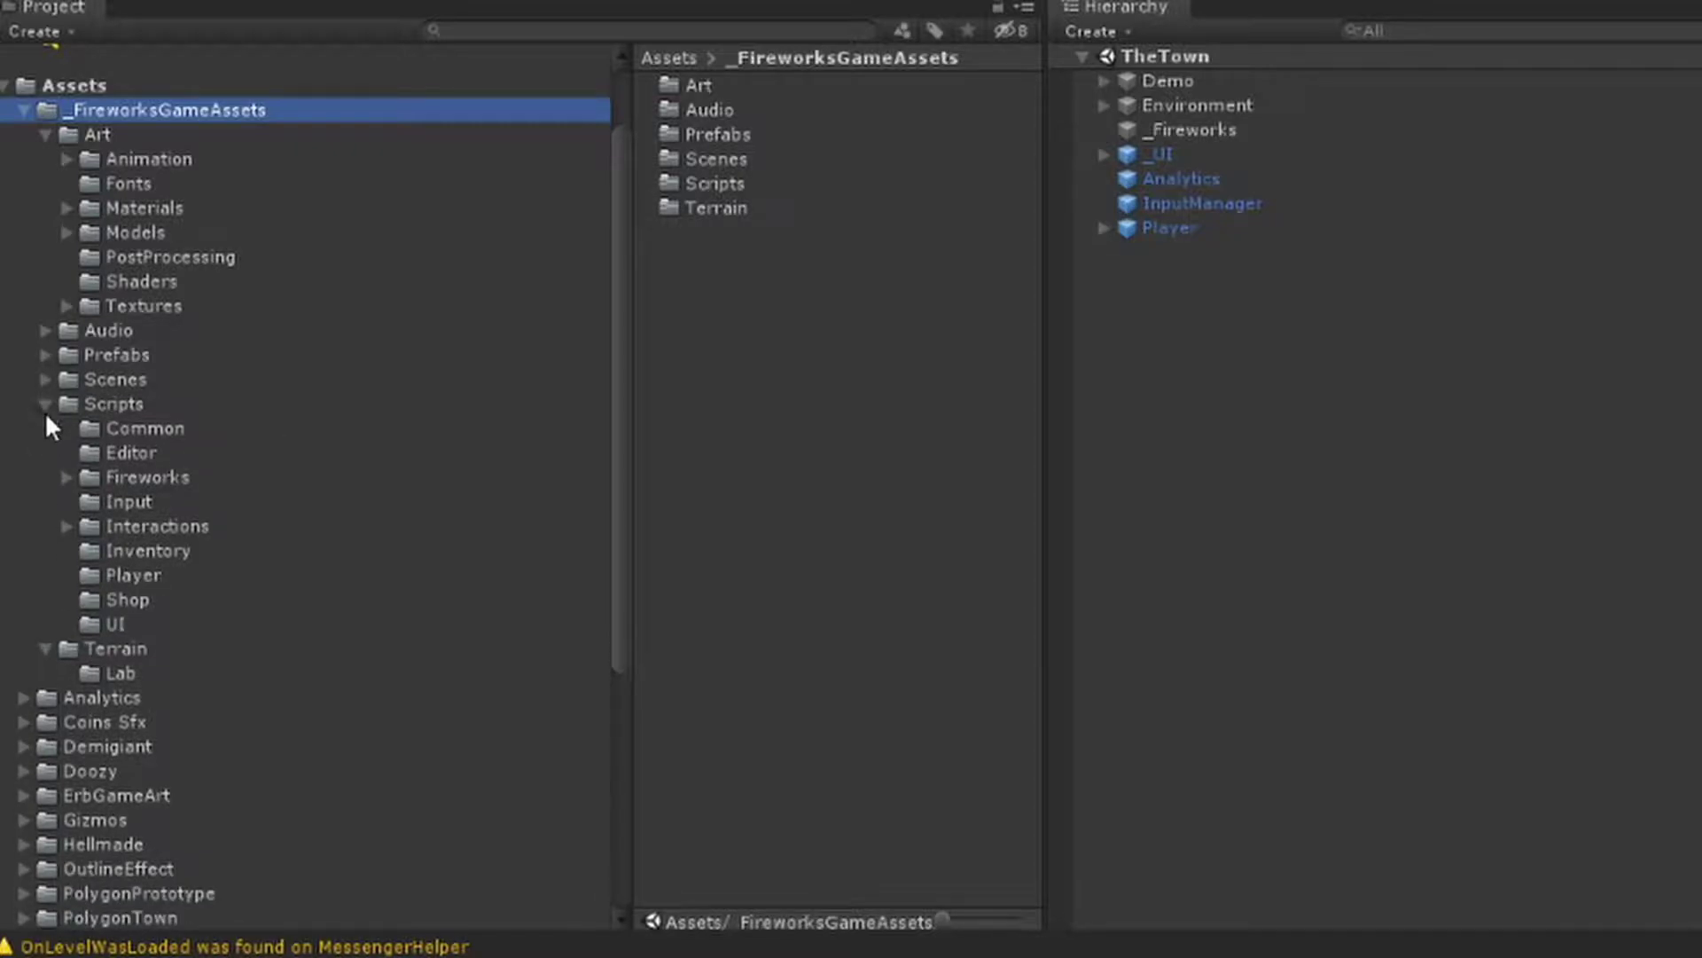
click(45, 403)
click(45, 429)
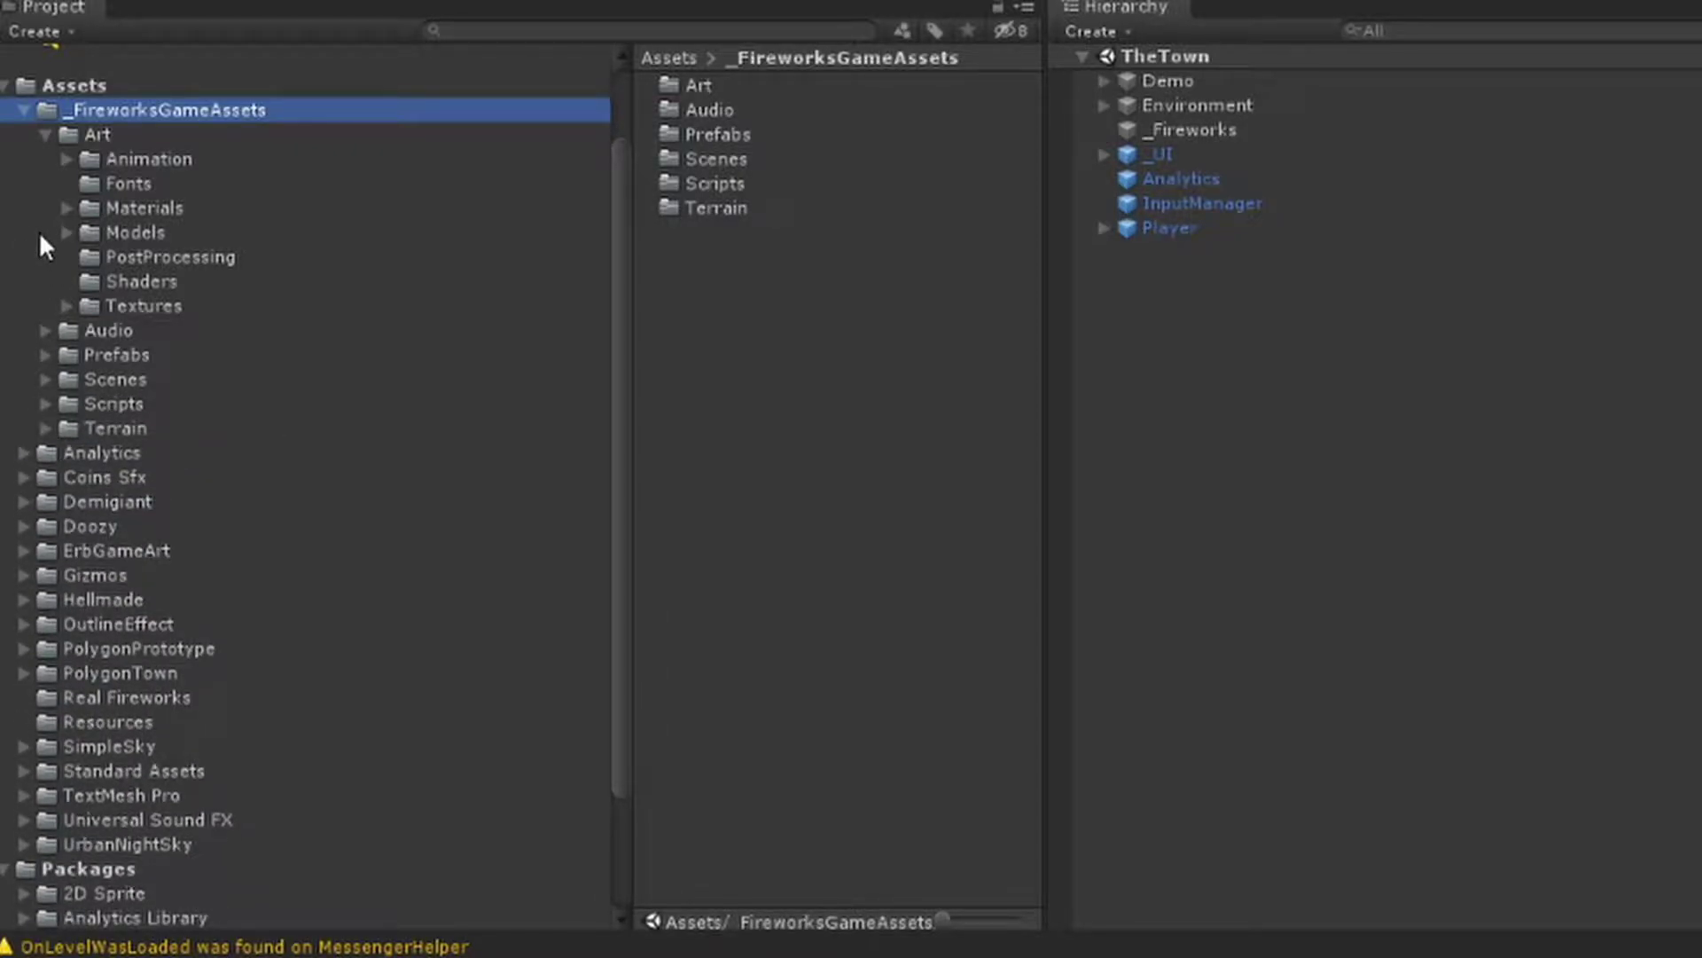
click(46, 136)
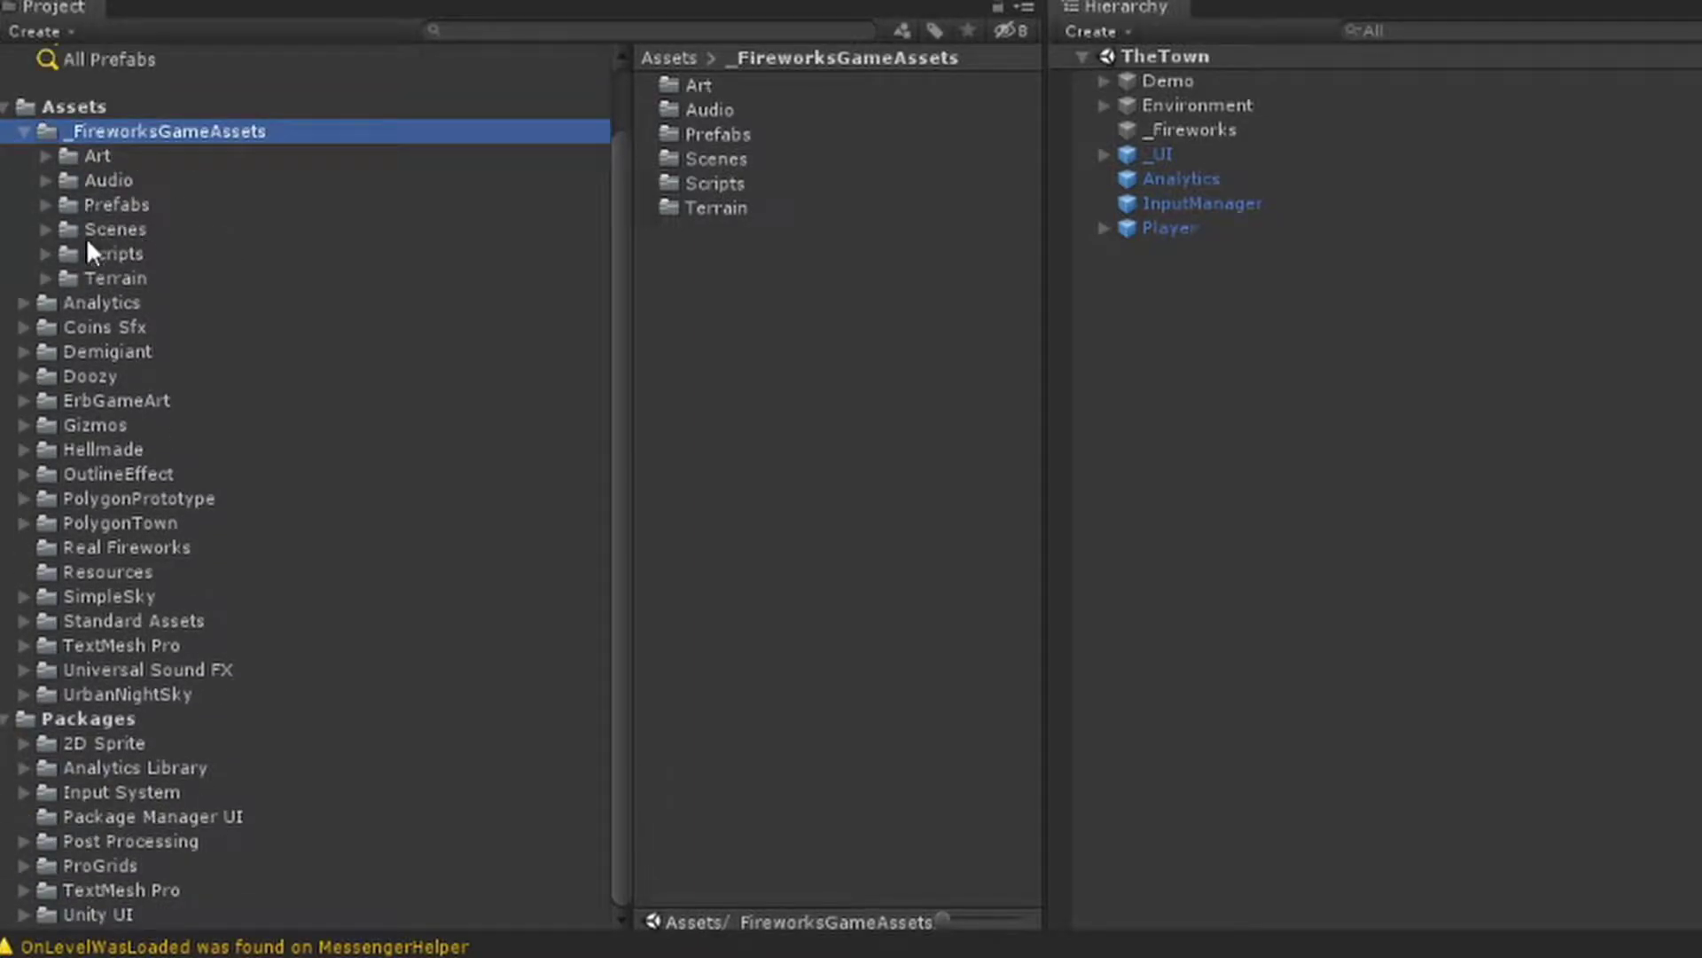
Look through the Prefabs and Art subfolders, and return to the _FireworksGameAssets folder
click(45, 205)
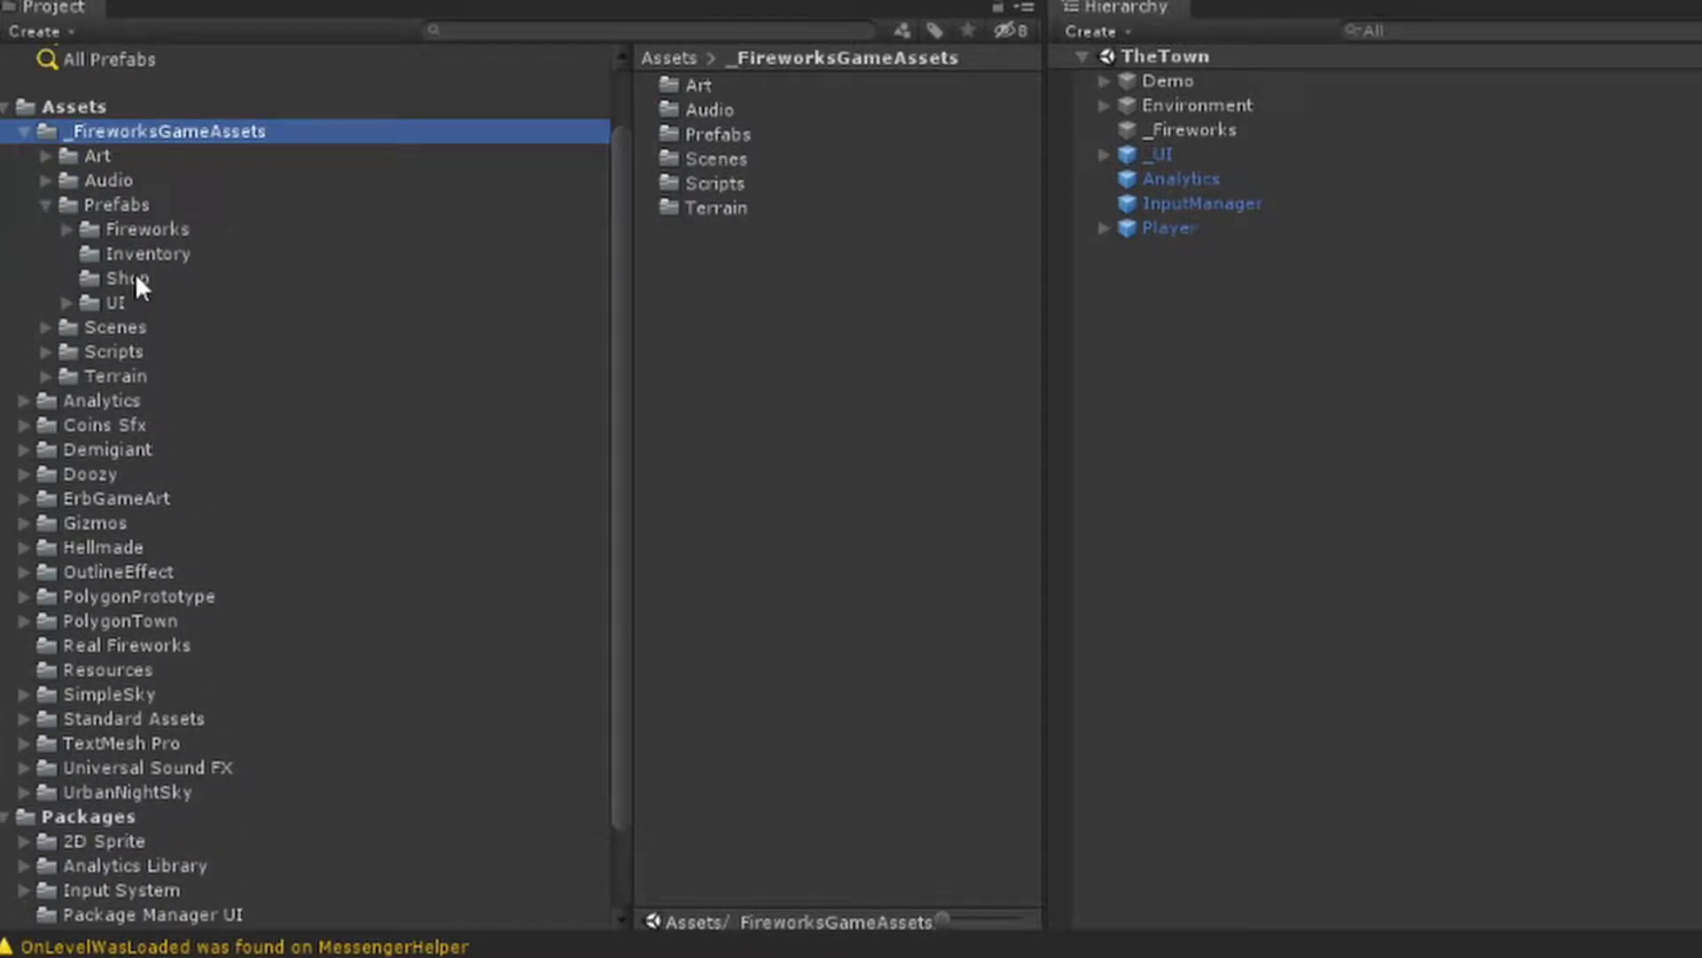
click(45, 205)
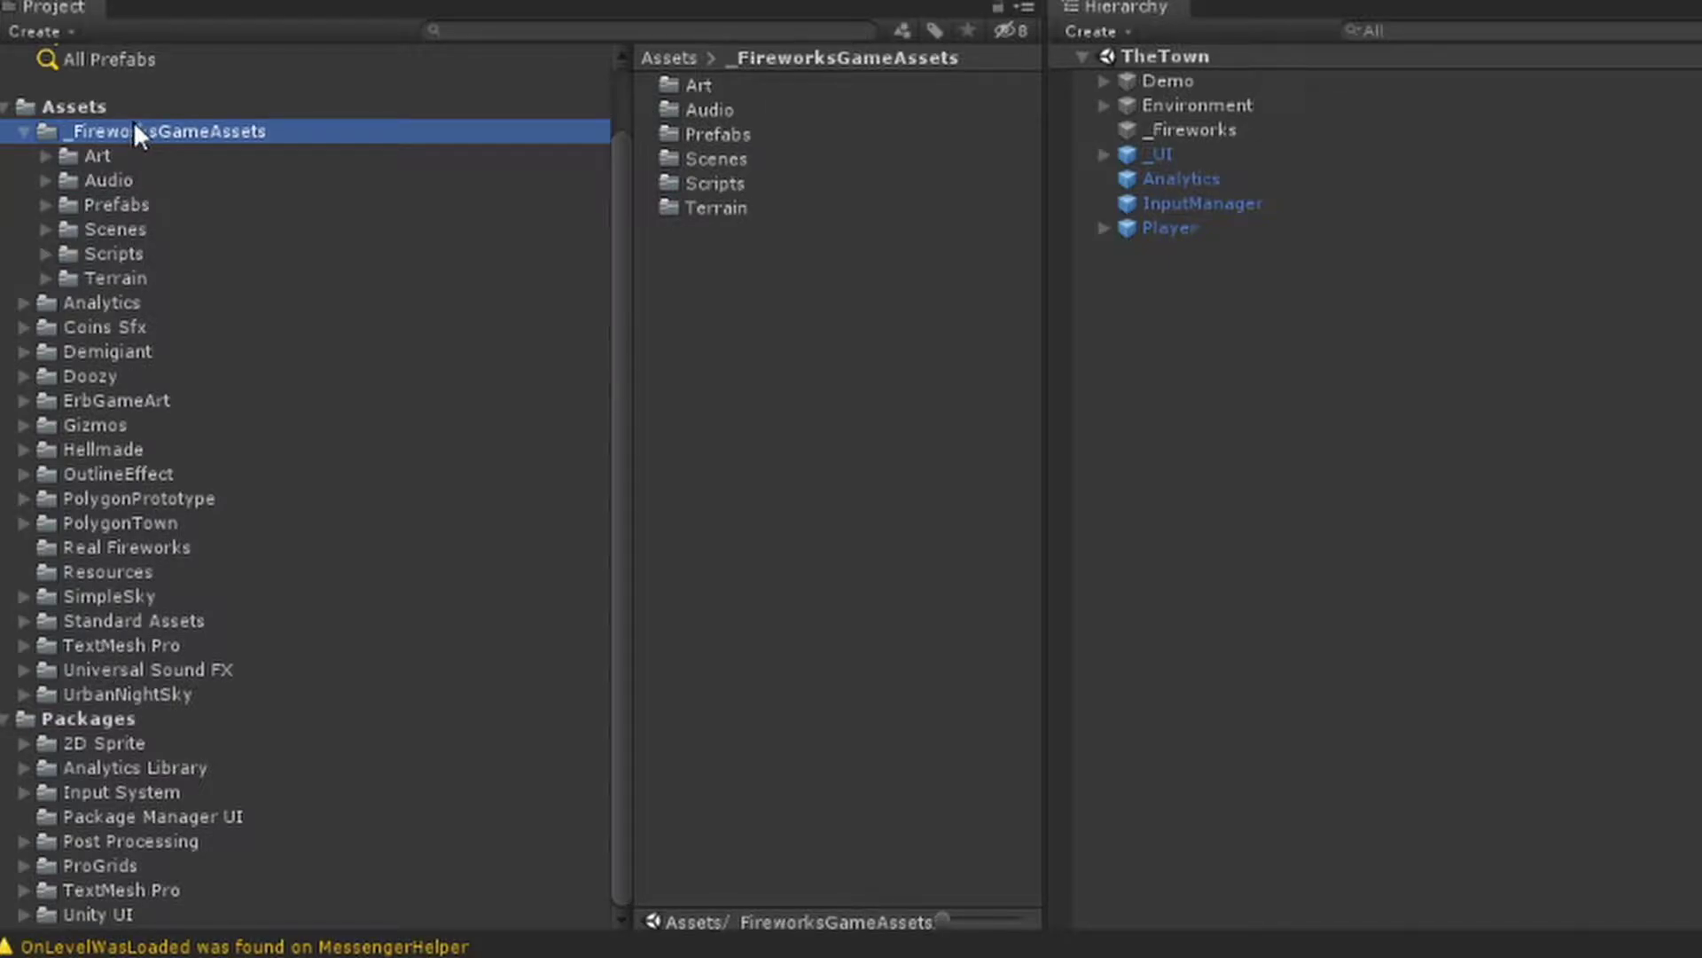
click(101, 158)
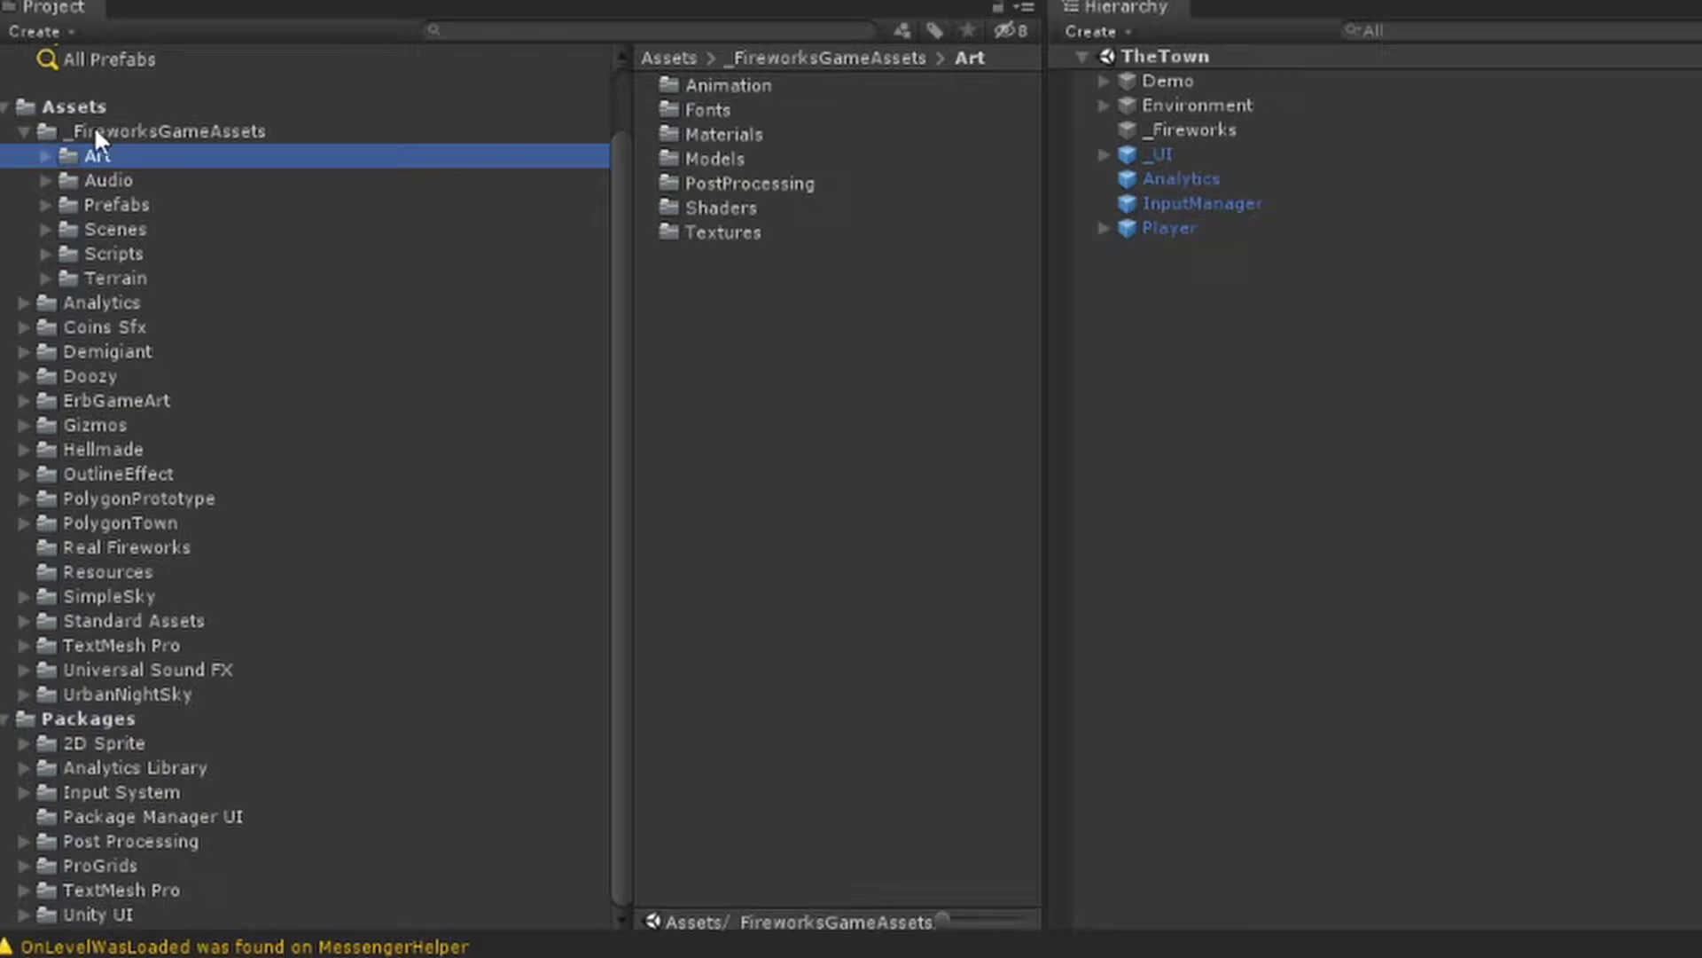
click(105, 133)
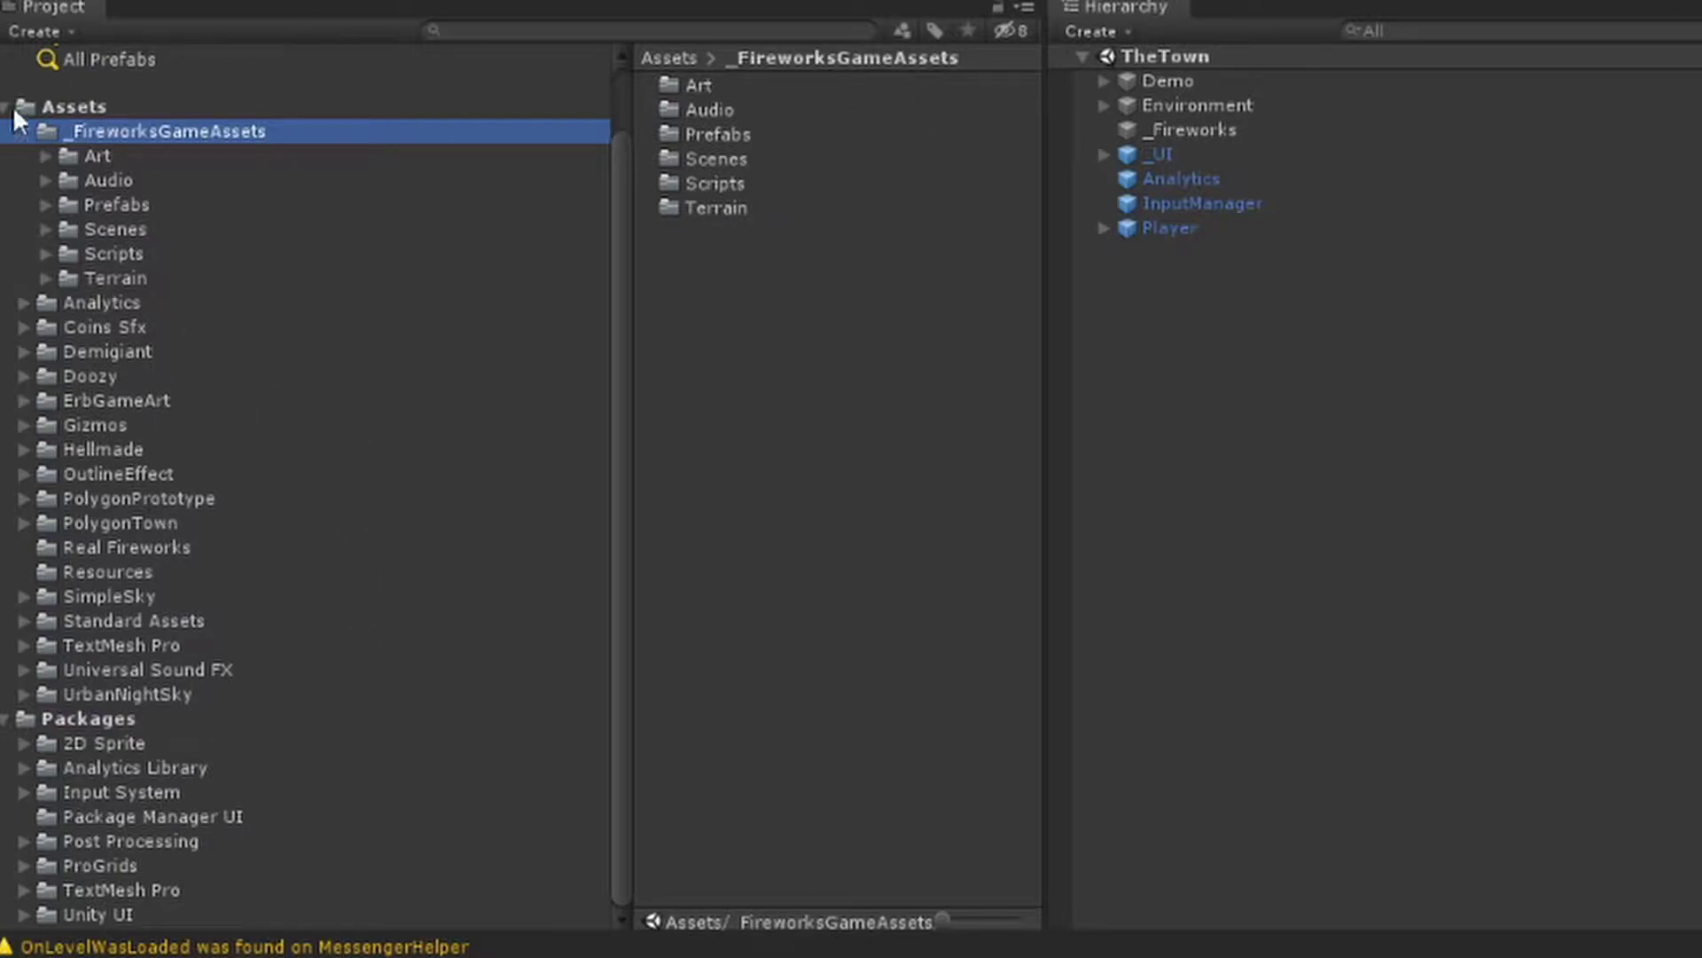
Create a folder named _MyAssets directly under Assets, open it, and collapse _FireworksGameAssets
click(58, 105)
right_click(57, 104)
mouse_move(151, 129)
click(571, 2)
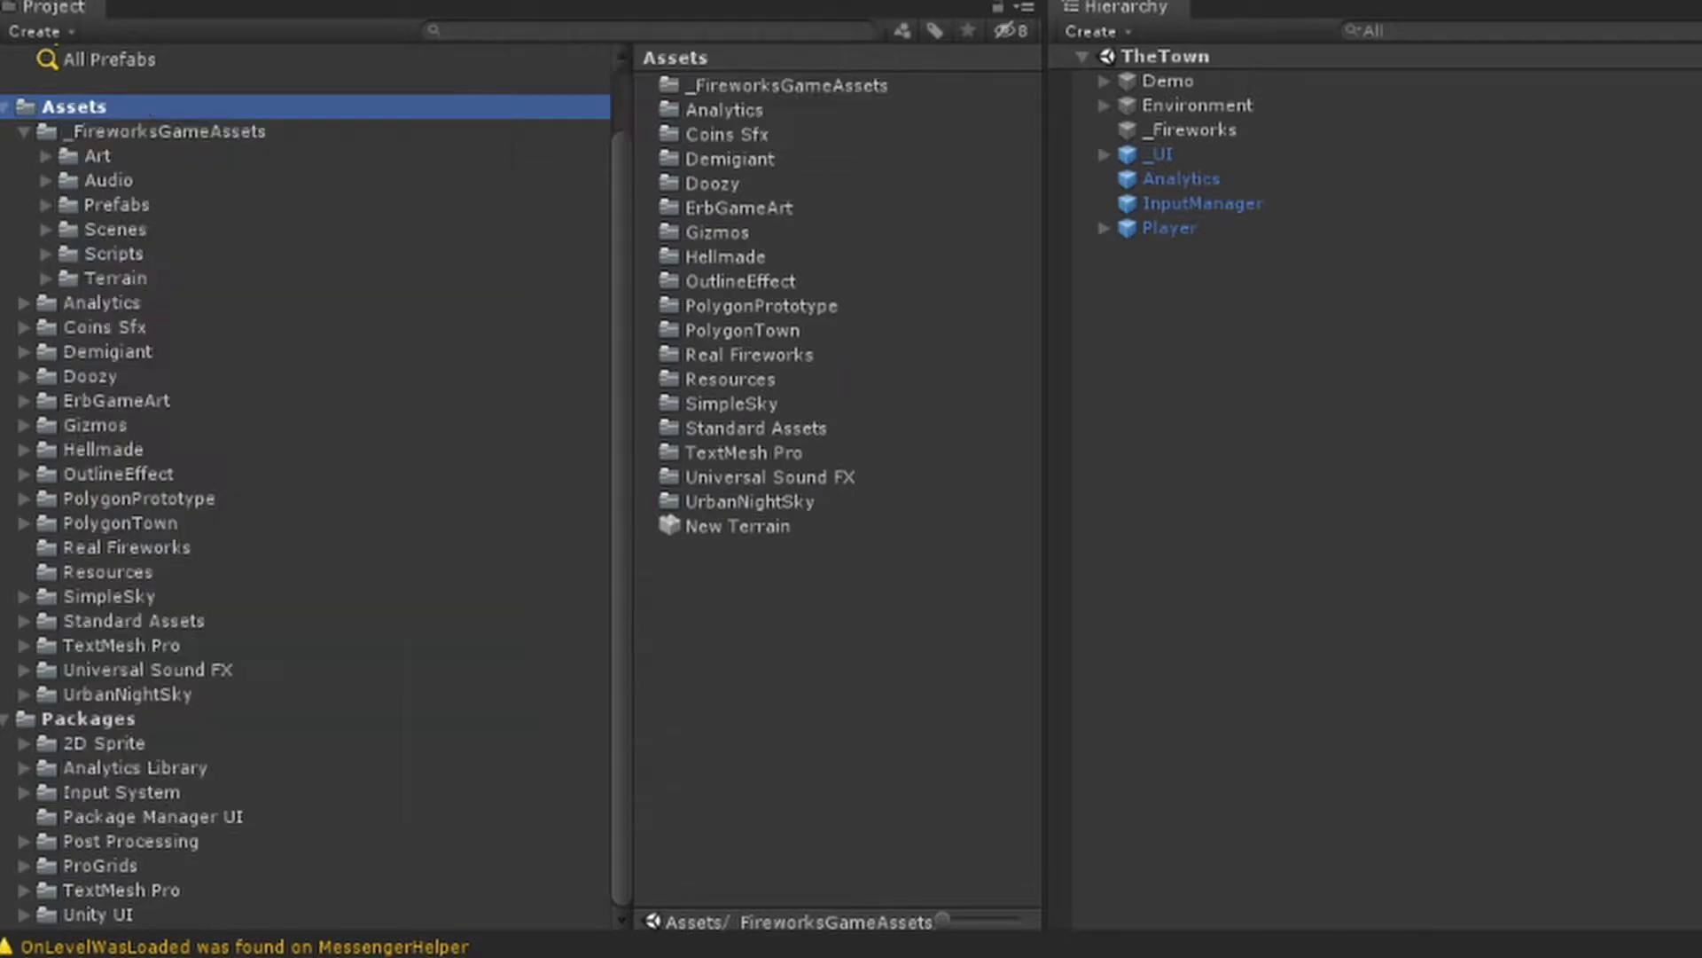
text(_)
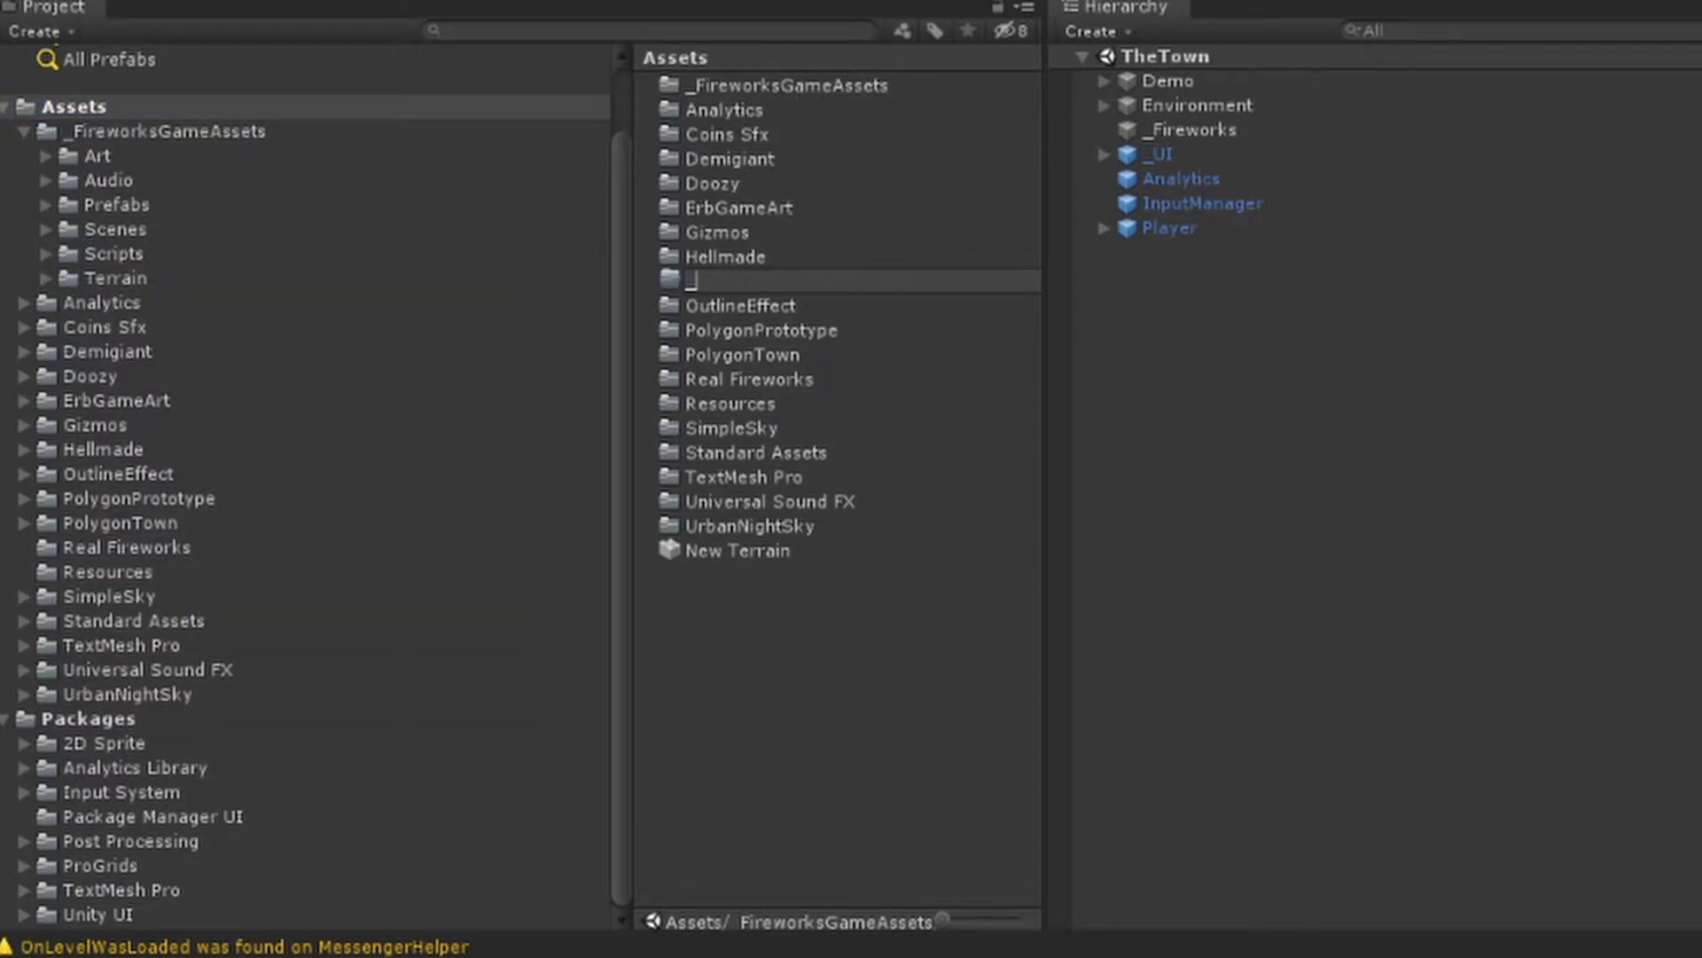
text(MyAssets)
key(Return)
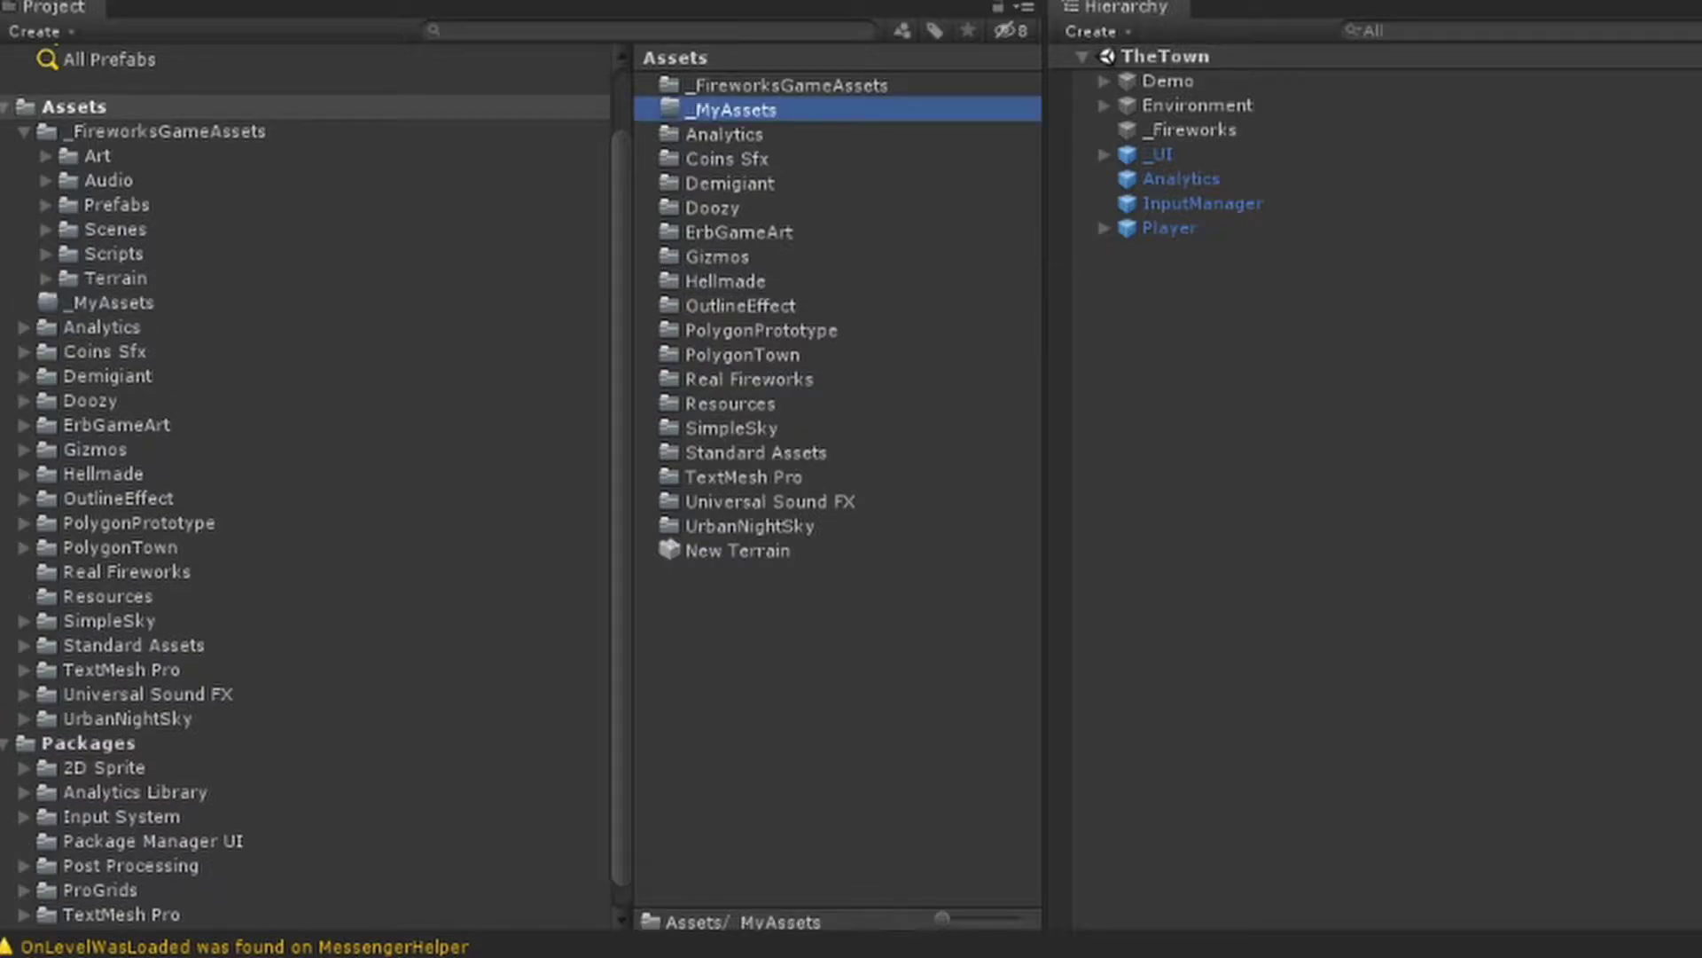
click(101, 301)
click(24, 131)
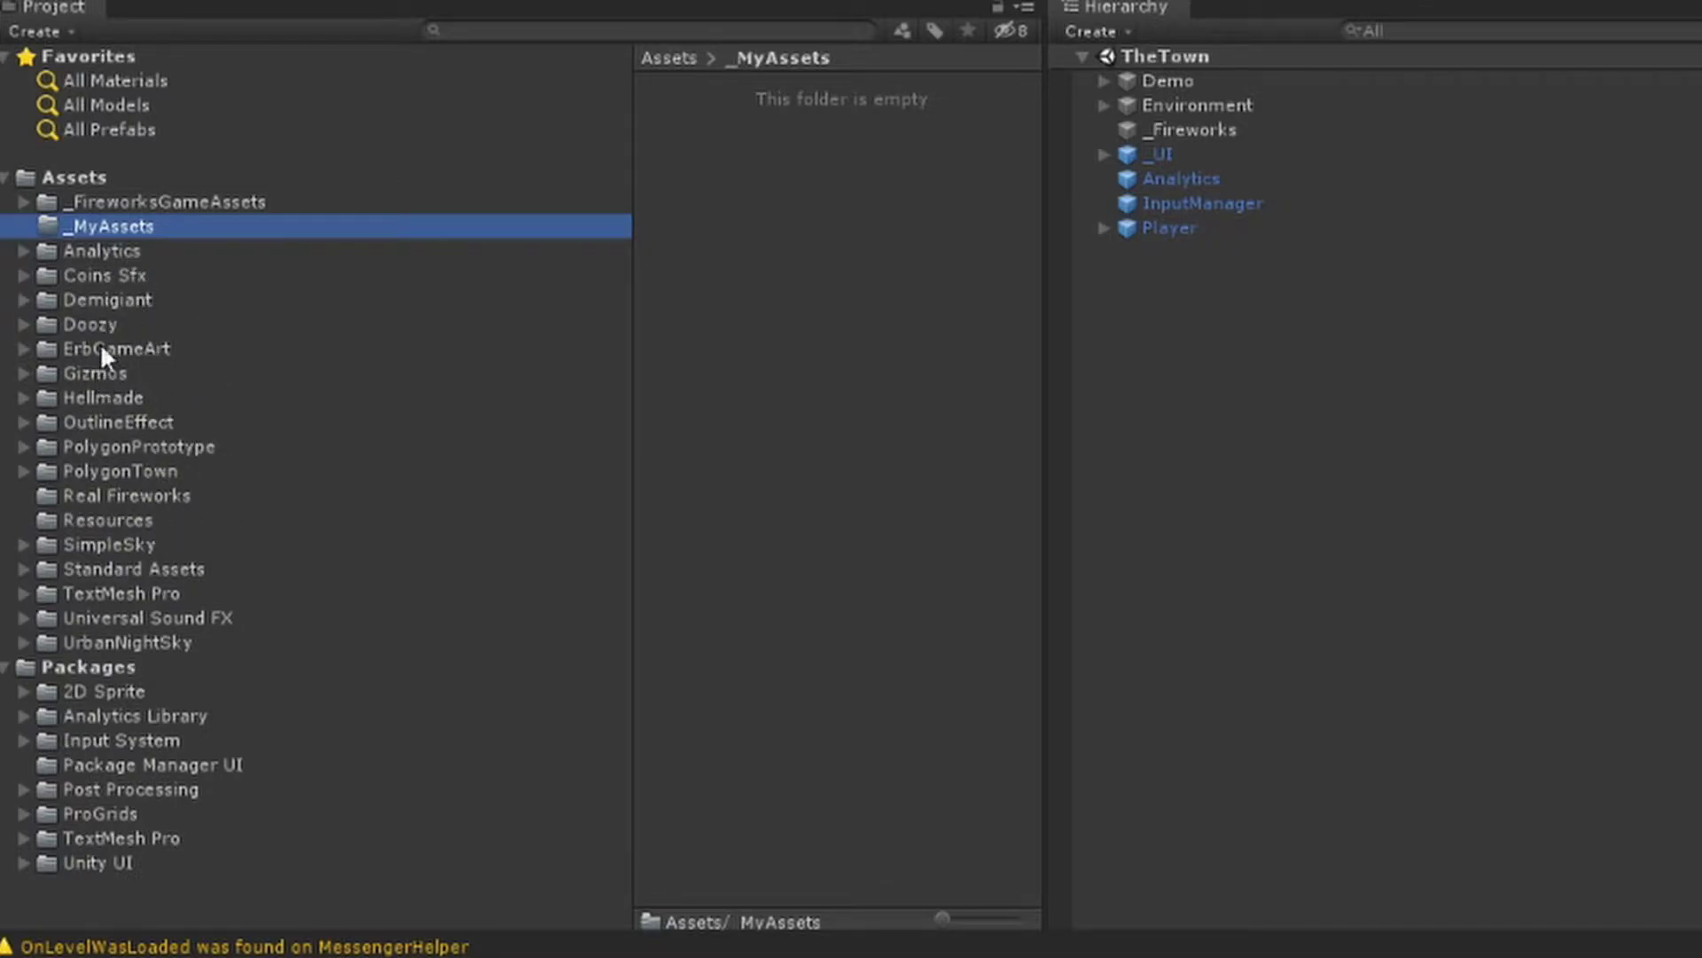
Delete the empty _MyAssets folder from Assets
right_click(110, 227)
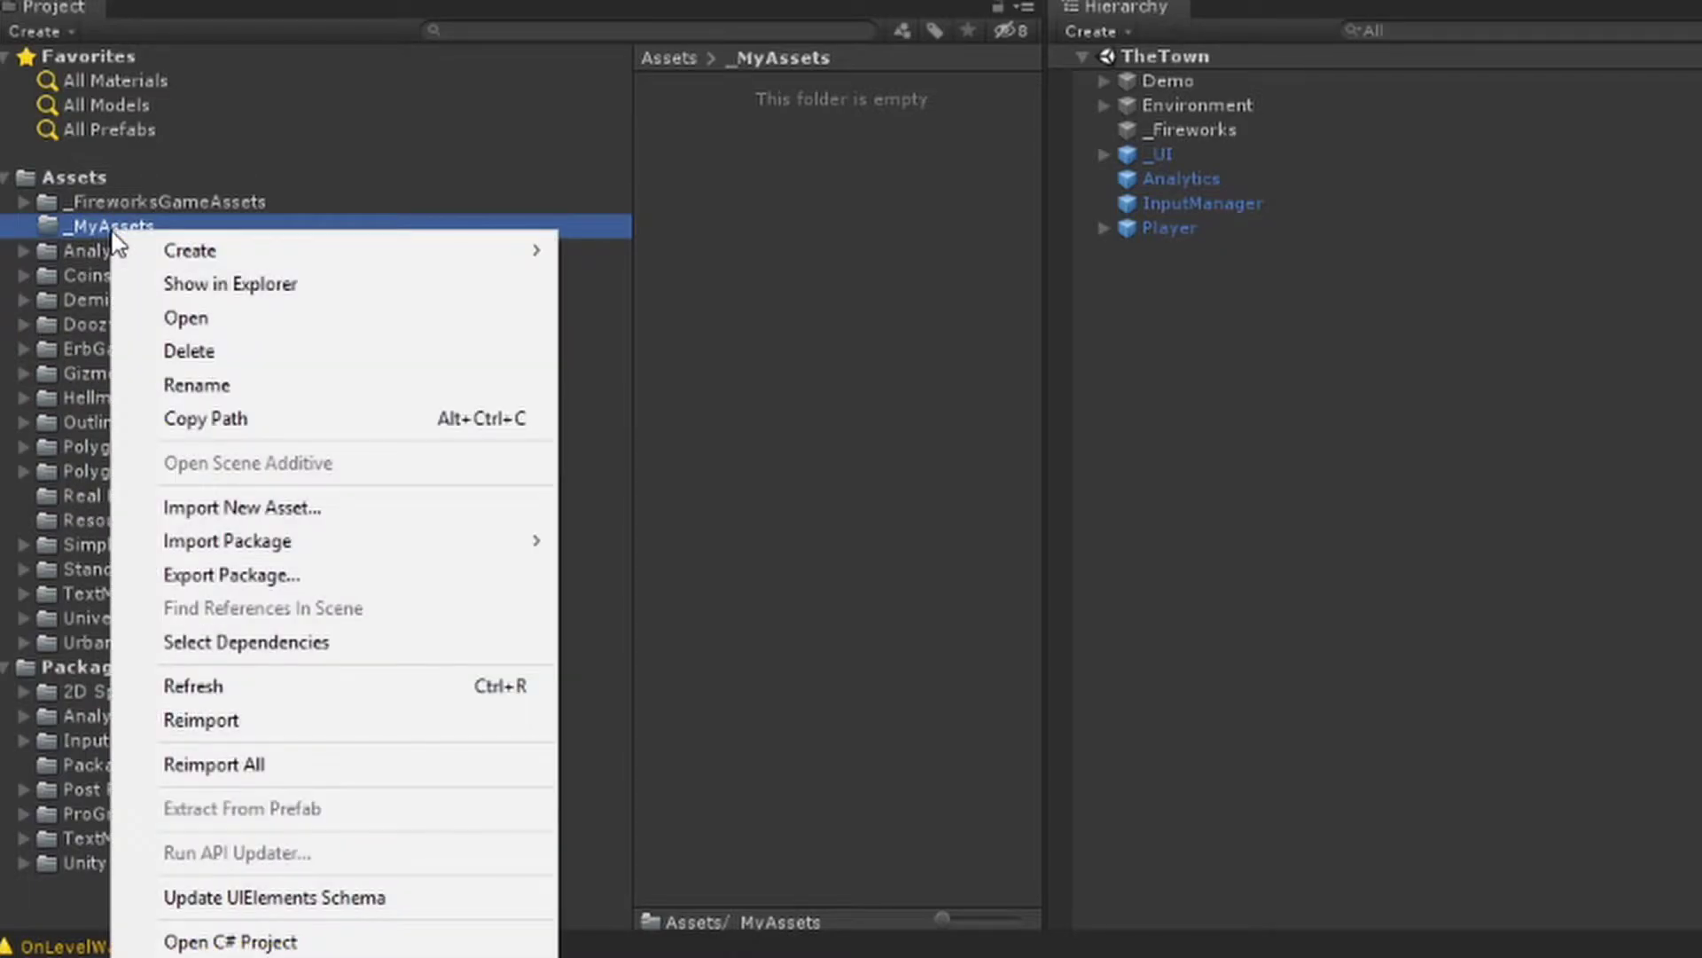
click(266, 351)
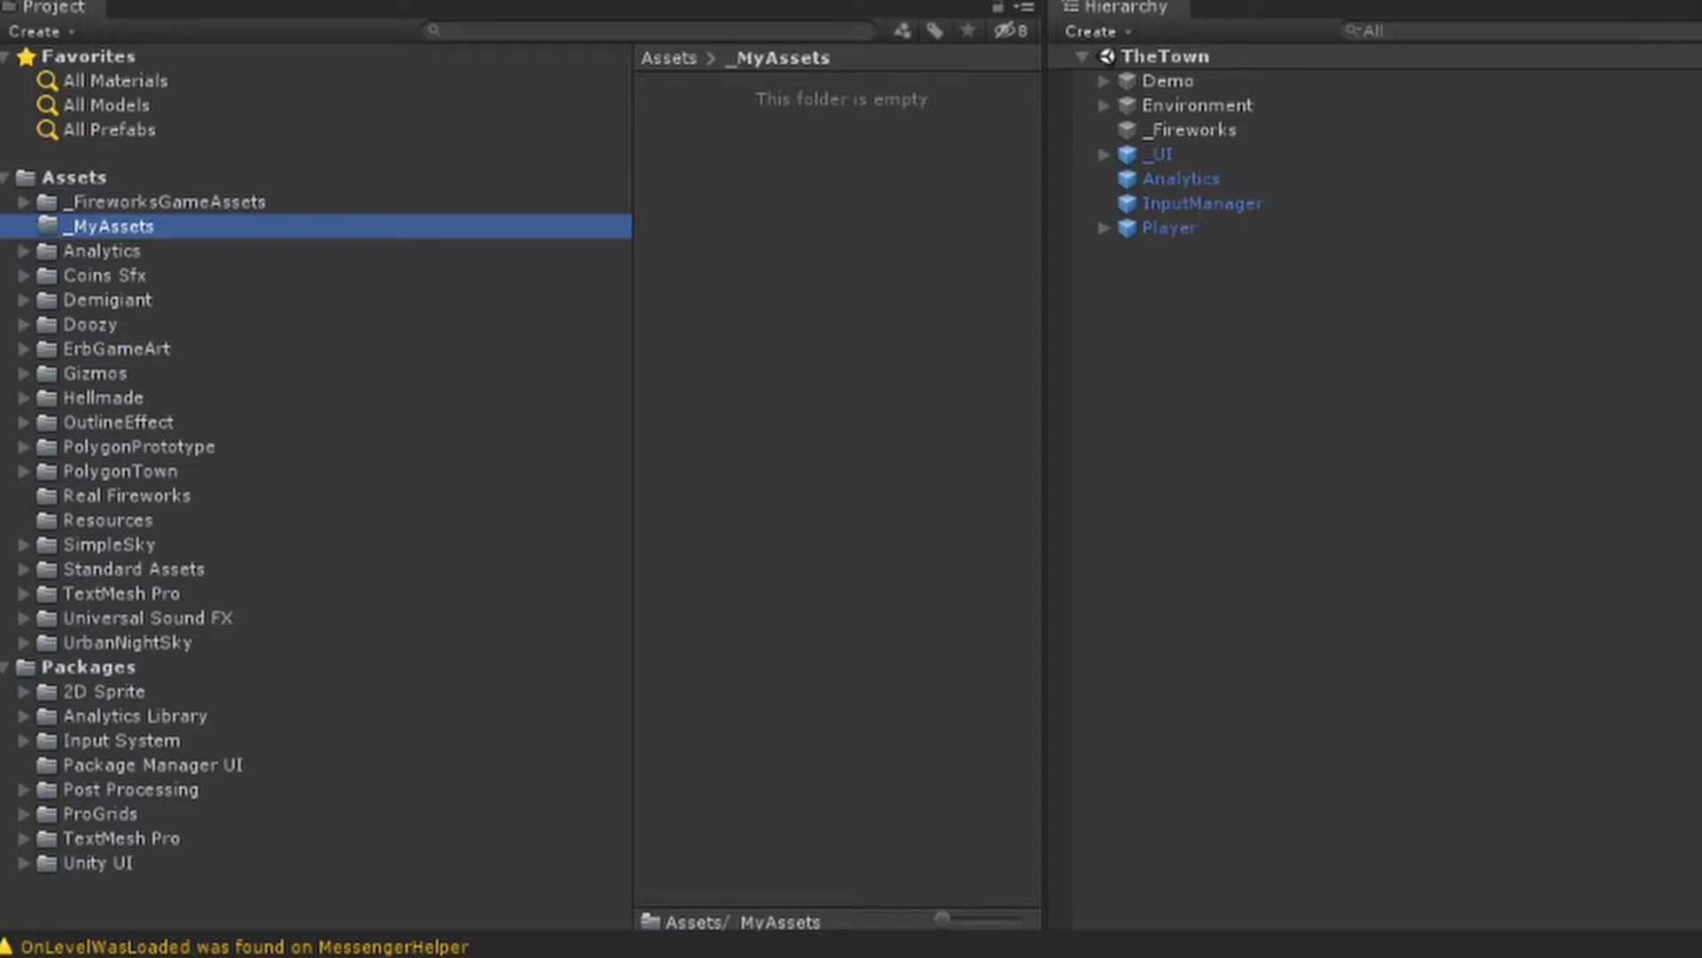
View the contents of the _FireworksGameAssets folder and leave its tree entry collapsed
click(23, 203)
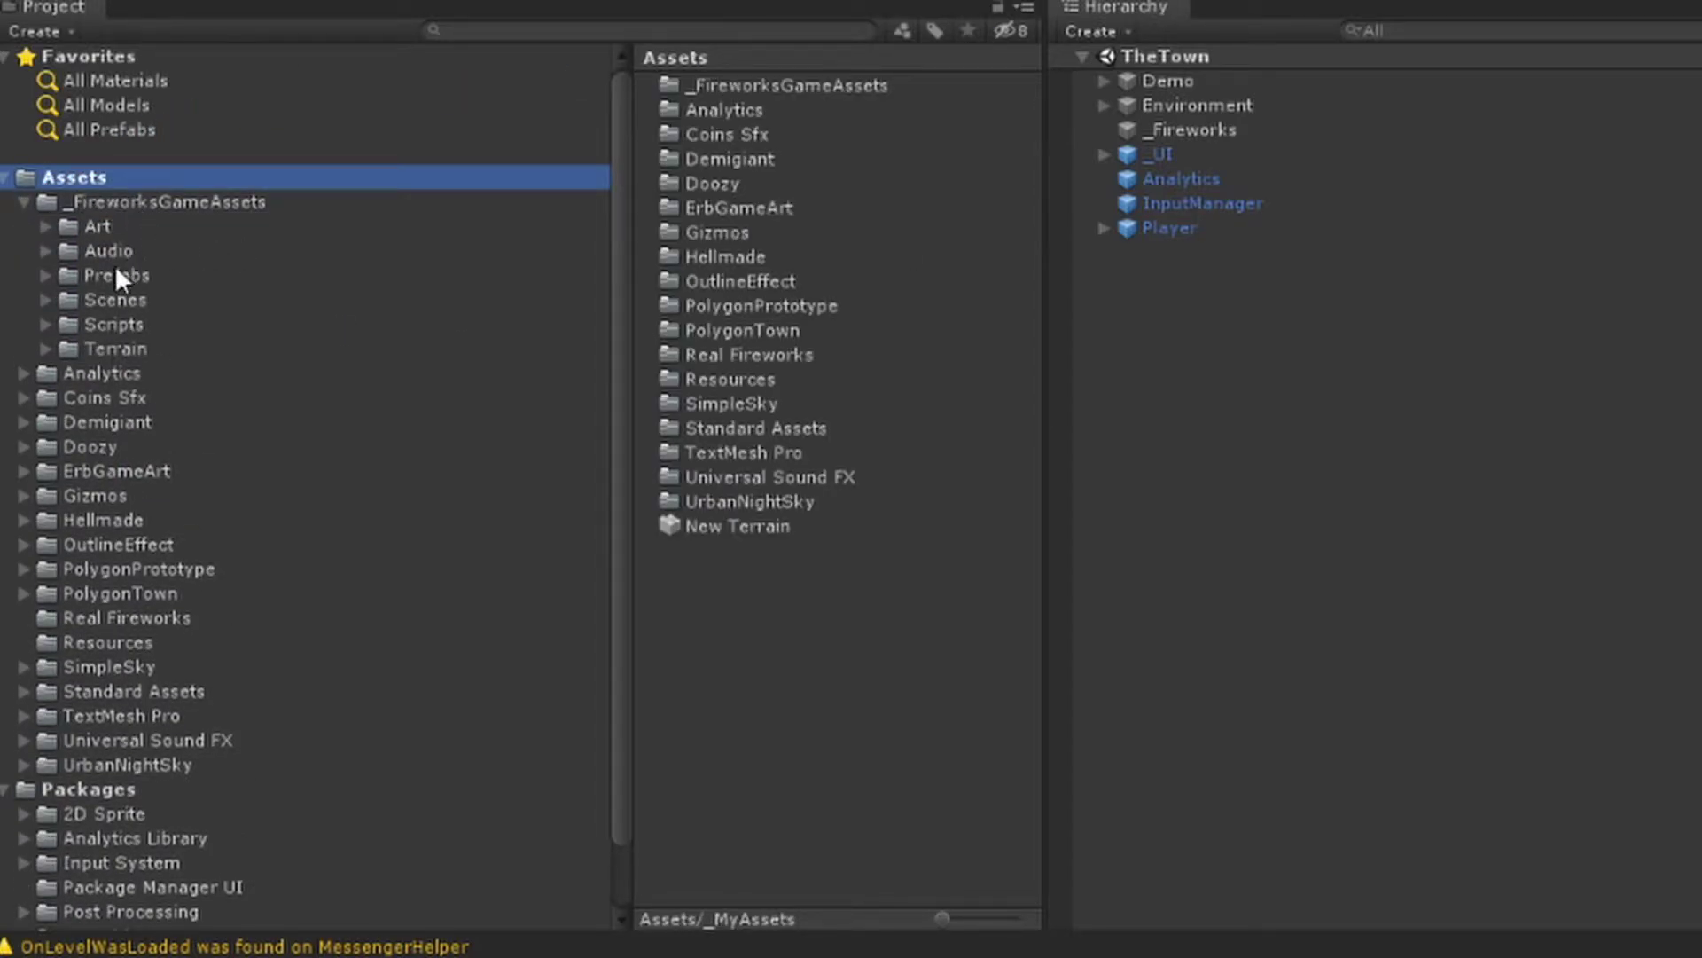
click(131, 200)
click(22, 201)
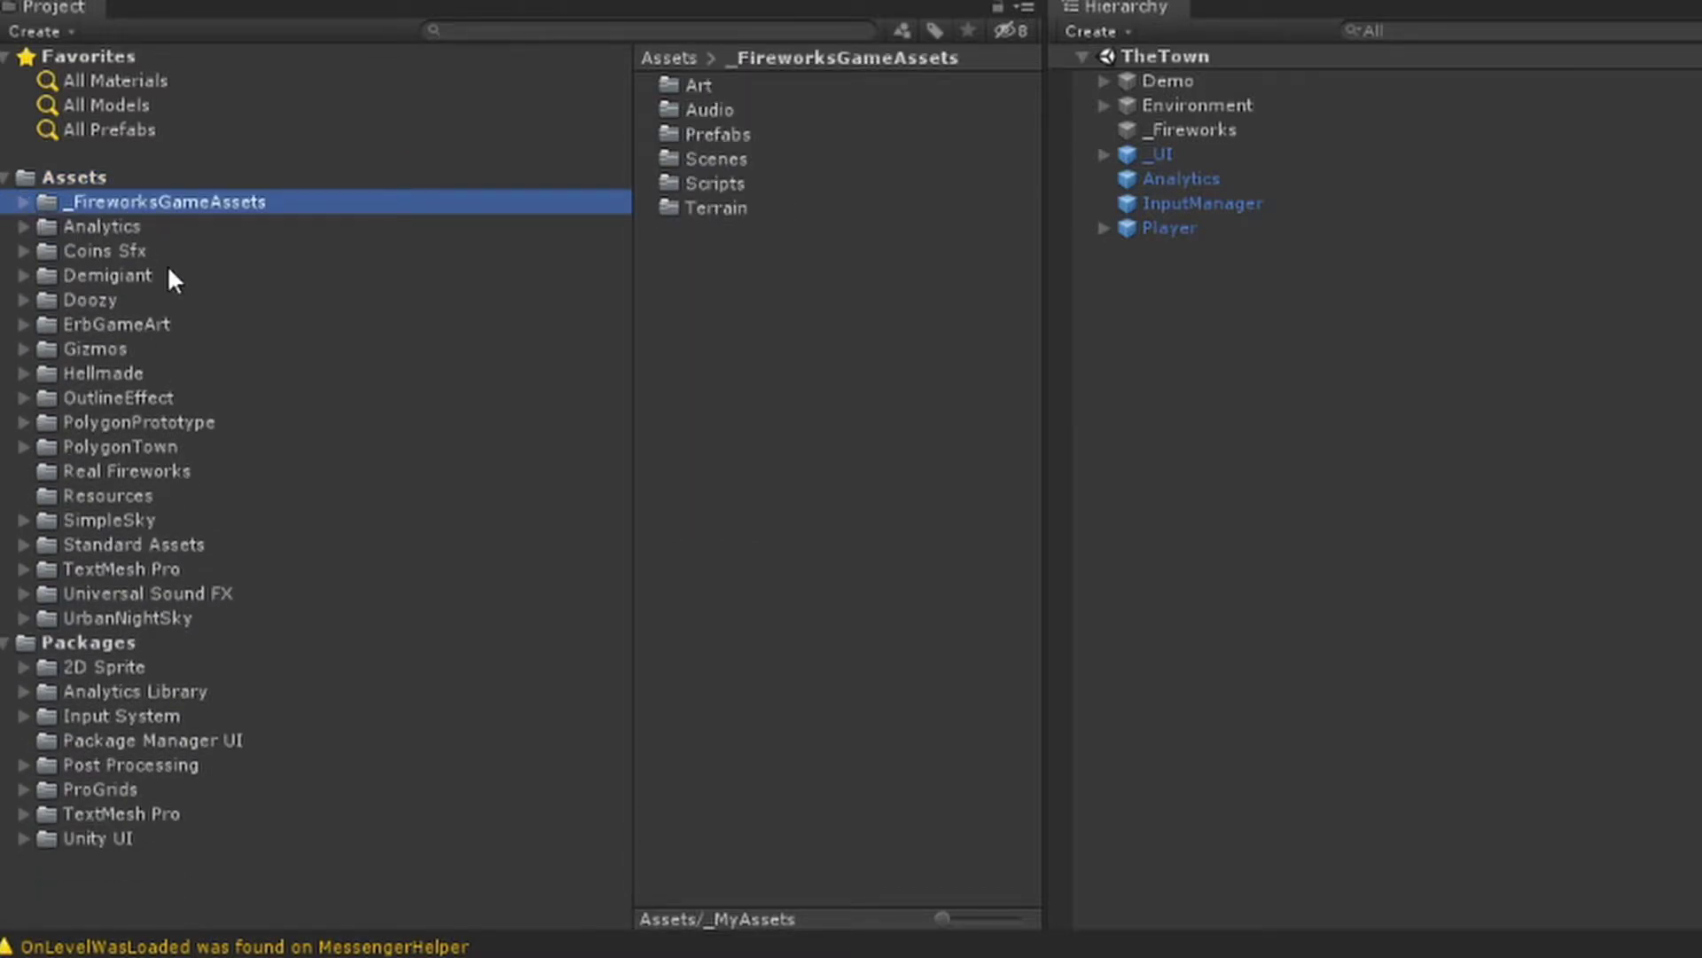